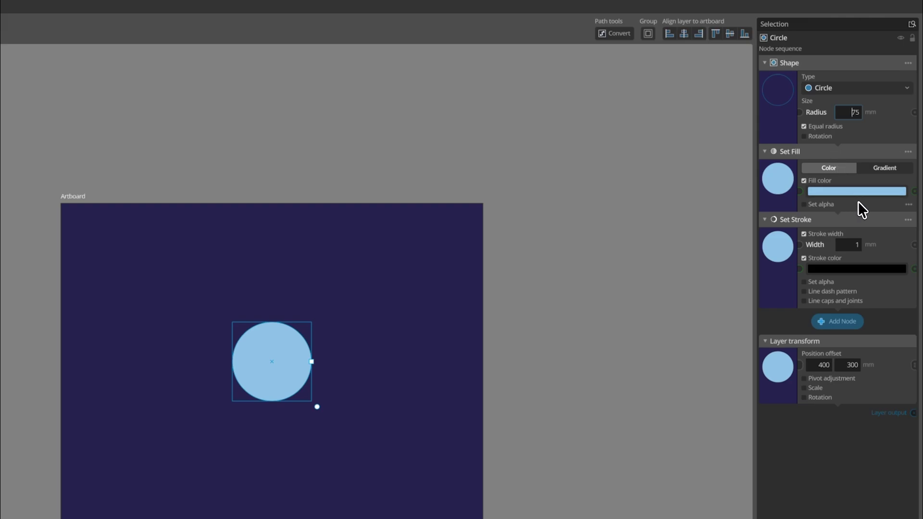
Step: Make the circle's fill fully transparent by setting its alpha to 0
left_click(848, 193)
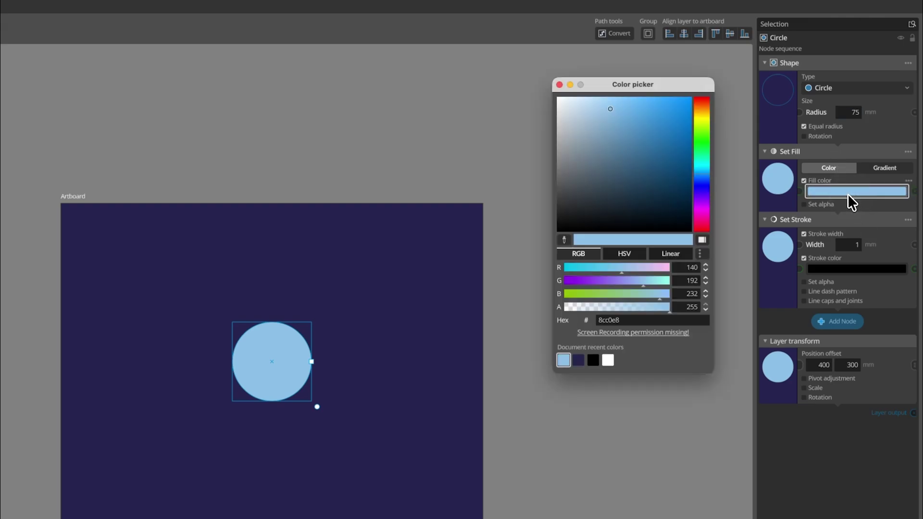
left_click_drag(659, 308, 558, 312)
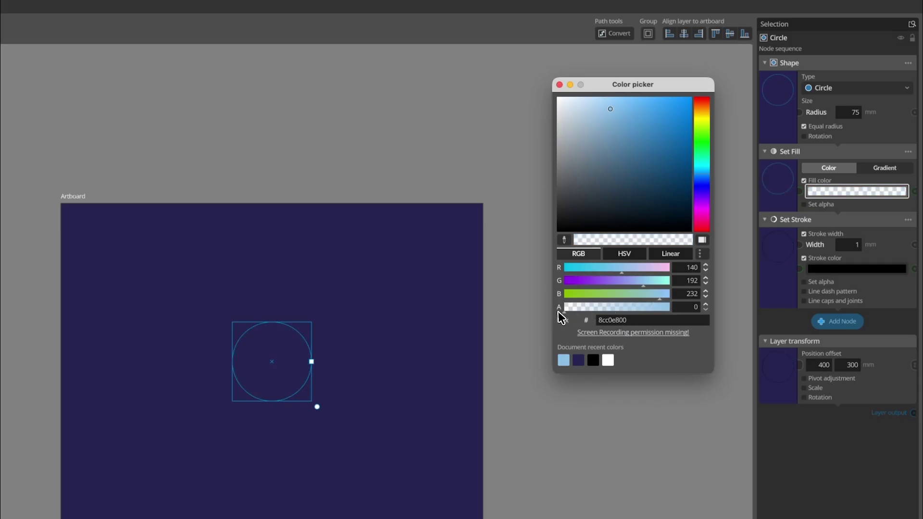
key("Escape")
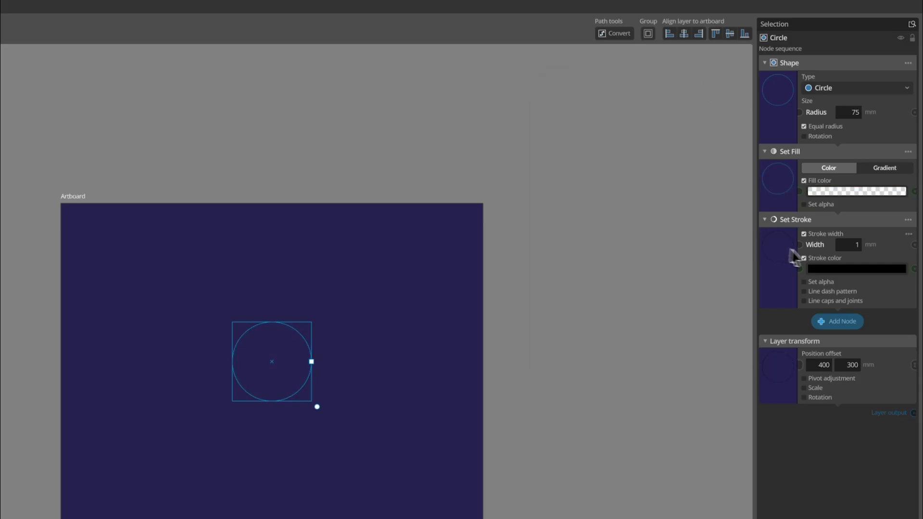
Step: Set the circle's stroke color to hex 00e4ff
mouse_move(861, 246)
left_click(855, 270)
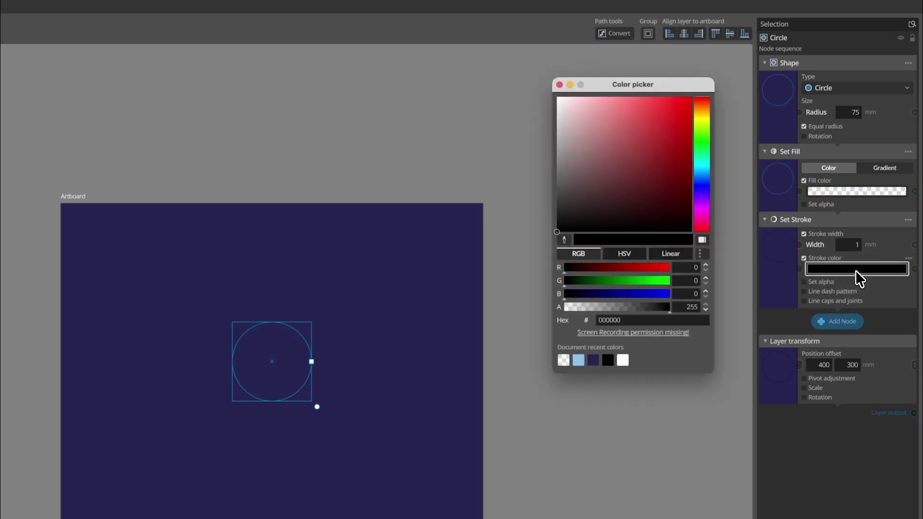
left_click(630, 320)
type("00")
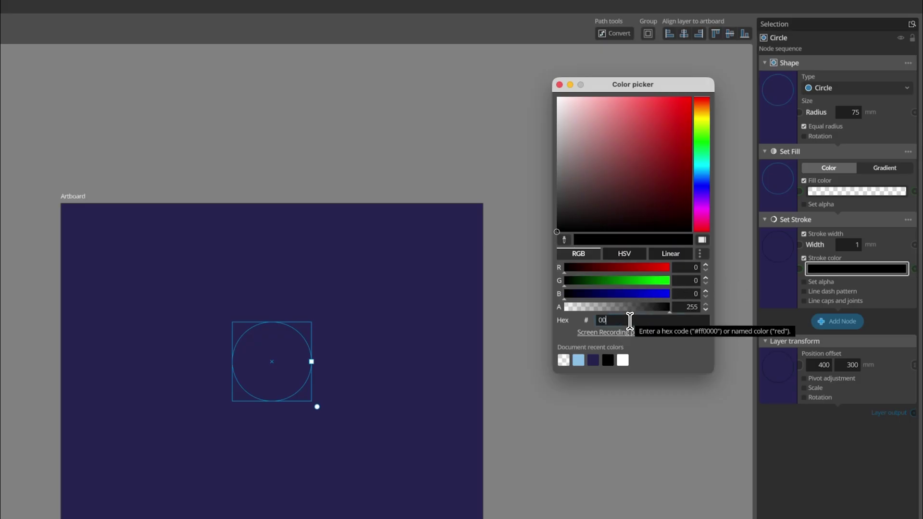
type("e4ff")
key("Return")
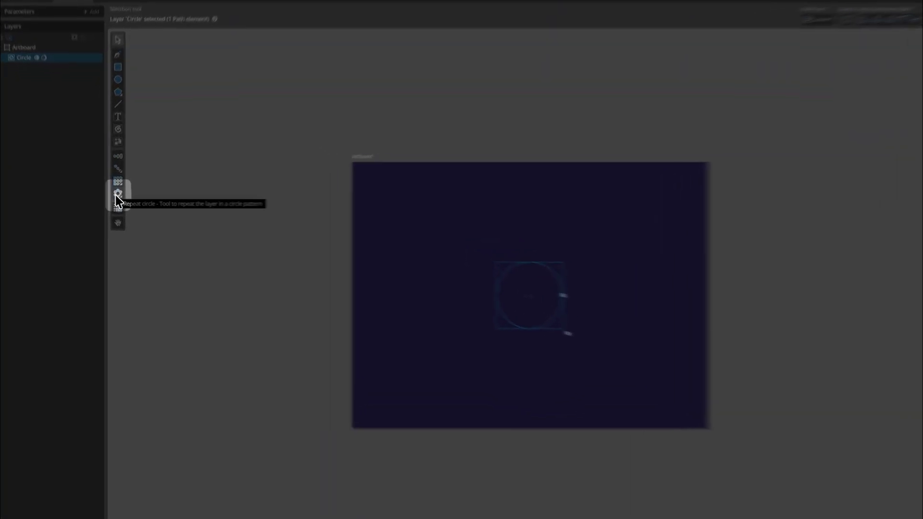
Step: Repeat the circle in a circular pattern with a 25 mm repeat radius and a count of 10
left_click(111, 194)
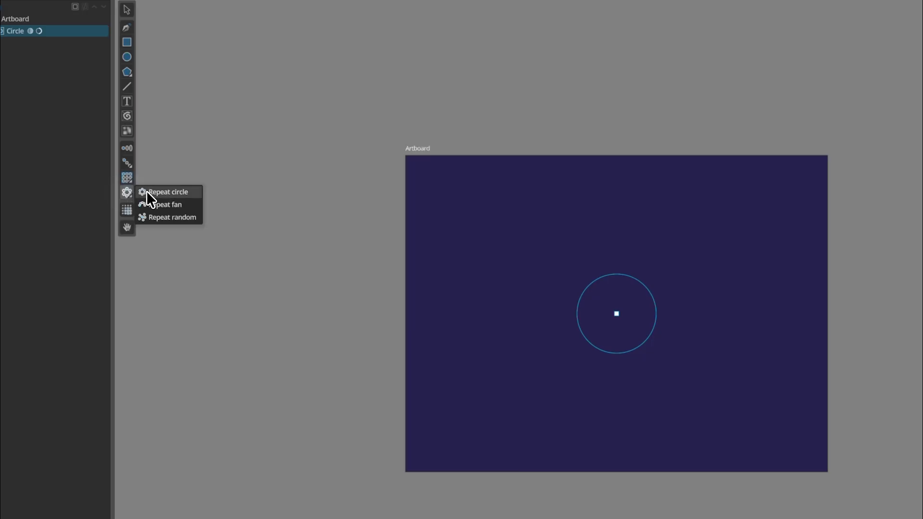
left_click(160, 192)
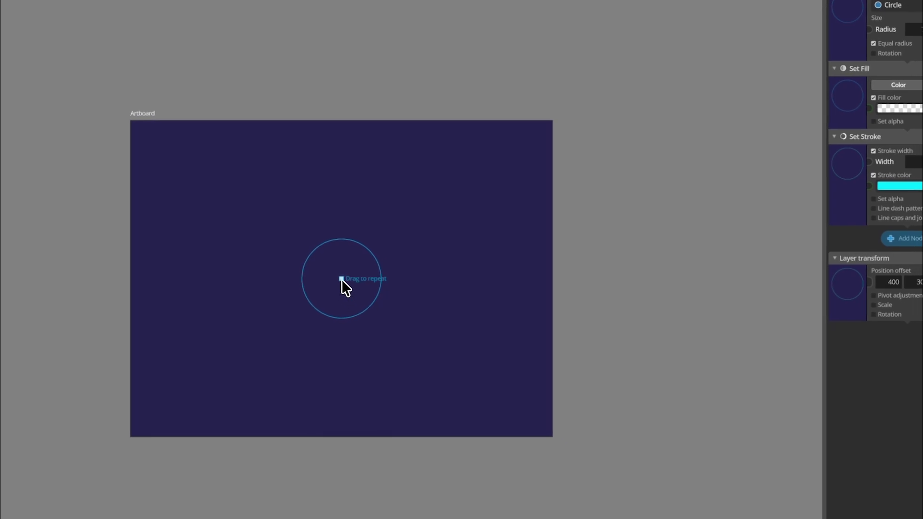
left_click_drag(341, 279, 350, 289)
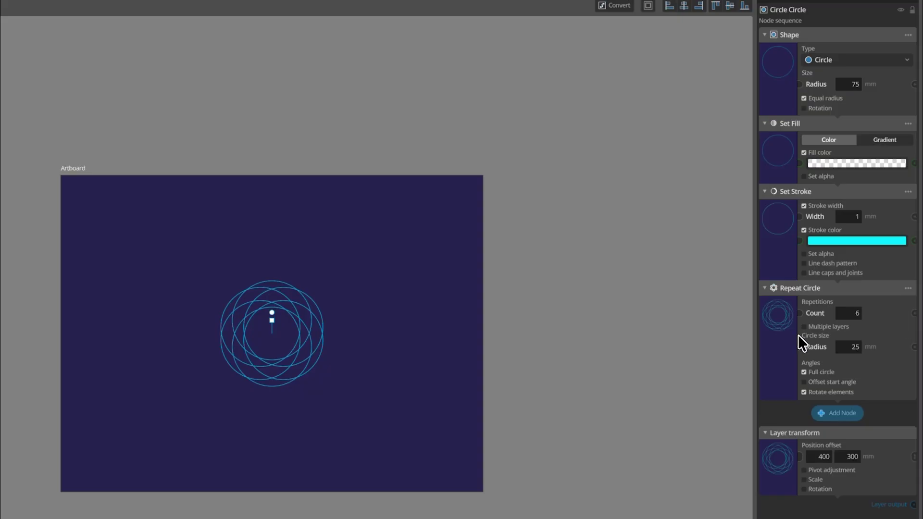
mouse_move(840, 315)
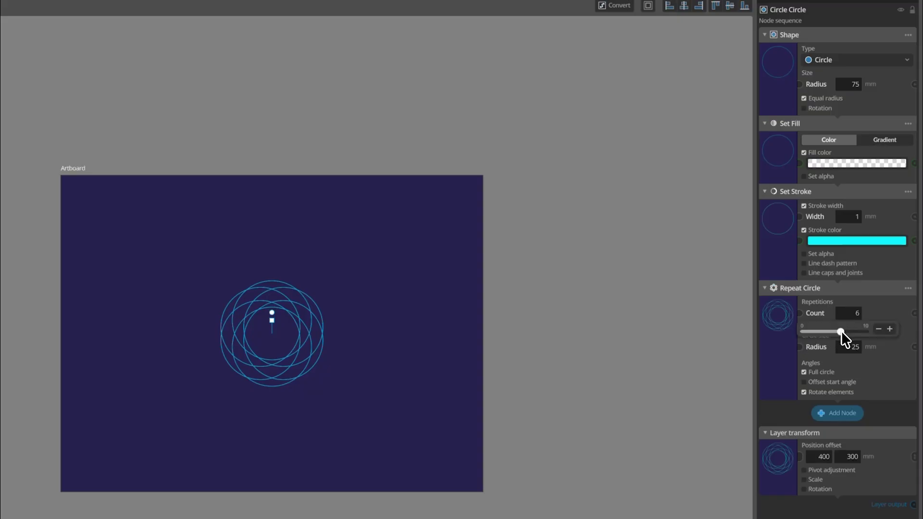
left_click_drag(841, 331, 866, 333)
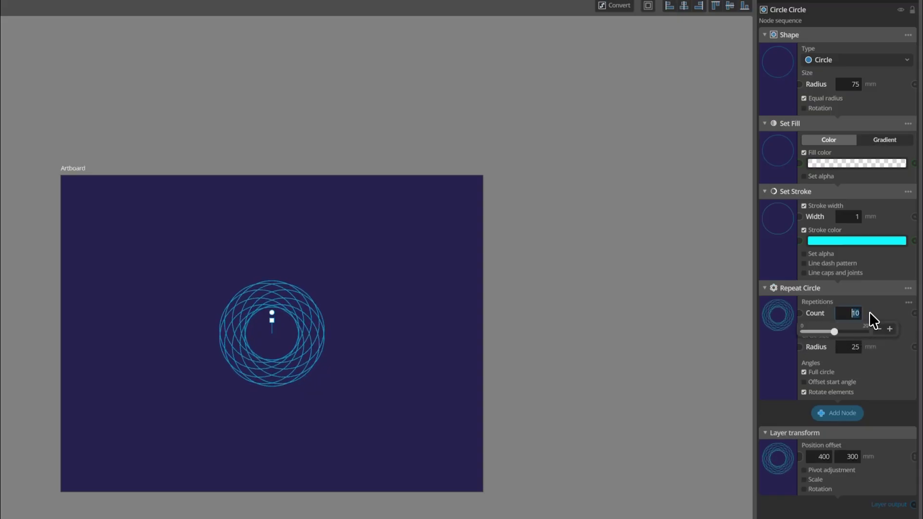
Step: Reduce the base circle's shape radius in the repeated pattern to about 39 mm
mouse_move(852, 84)
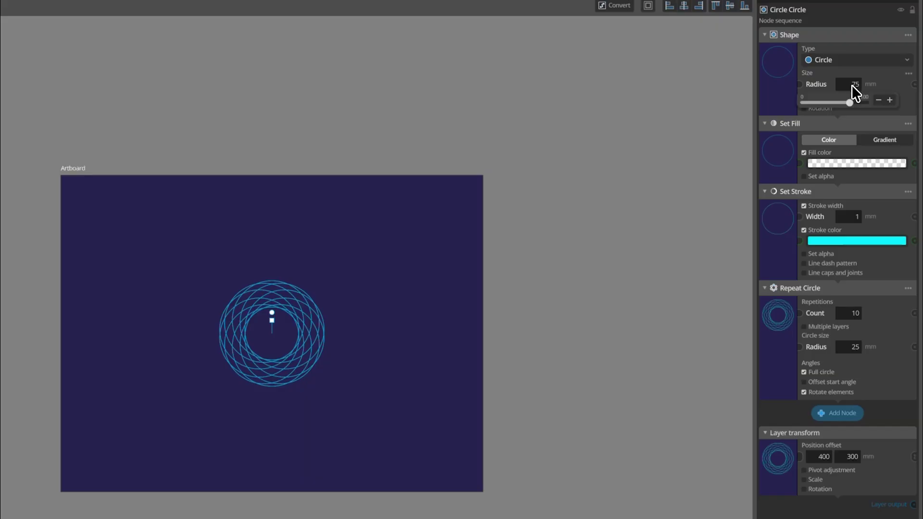
left_click_drag(849, 102, 826, 112)
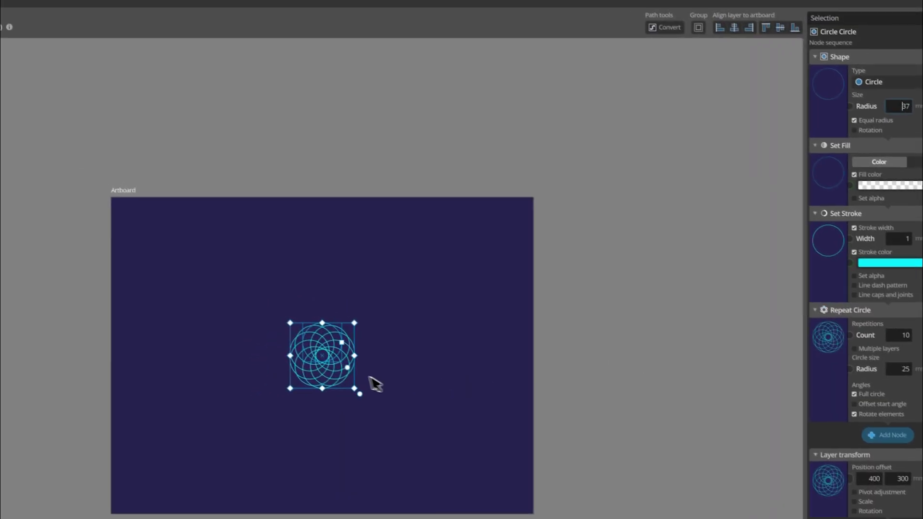
mouse_move(341, 342)
left_mouse_down()
mouse_move(333, 348)
mouse_move(362, 330)
mouse_move(347, 343)
left_mouse_up()
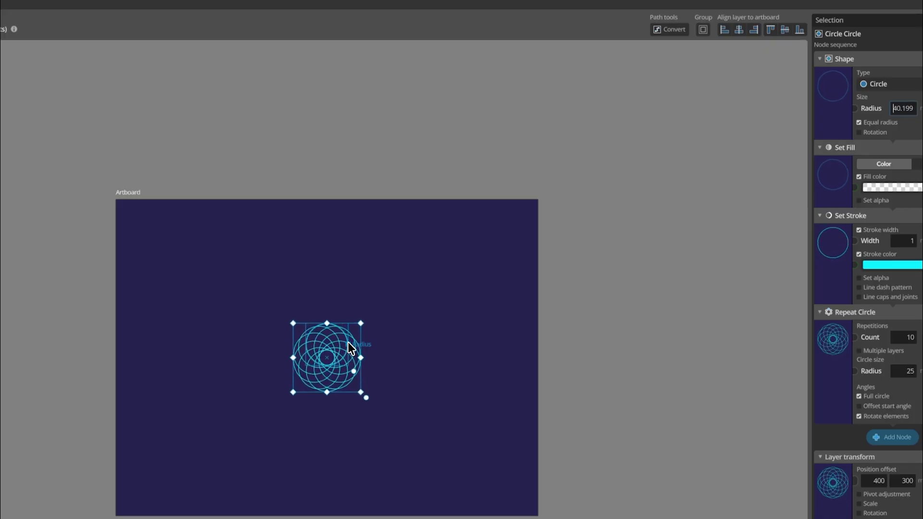
Step: Scale the pattern layer down to about 0.57 and center it horizontally and vertically on the artboard
left_click_drag(360, 324, 331, 353)
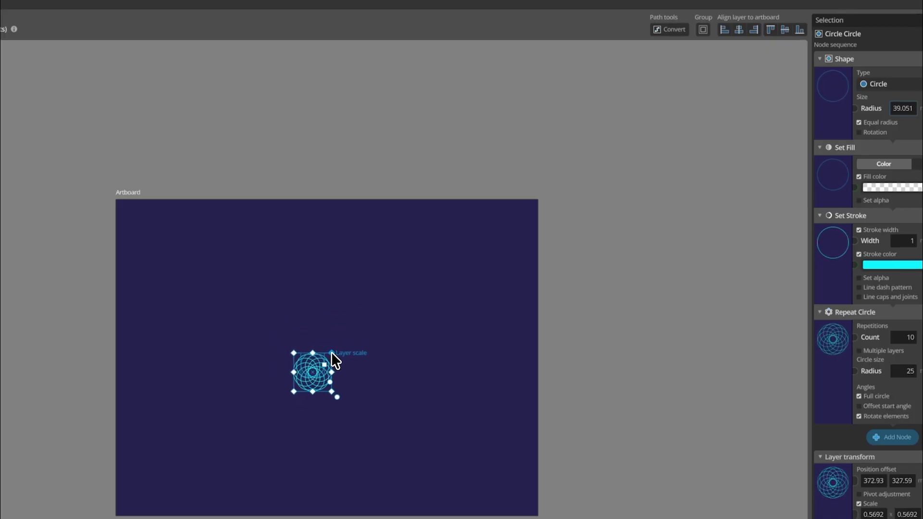
left_click(740, 31)
left_click(785, 30)
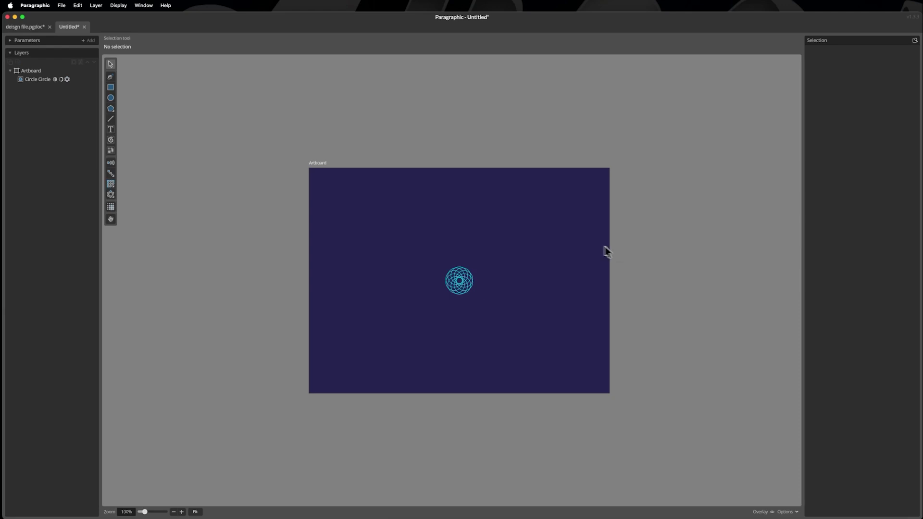
Step: Draw a circle about 54 mm in radius around the pattern and align both layers' centers horizontally and vertically
left_click(110, 98)
left_click_drag(440, 261, 479, 301)
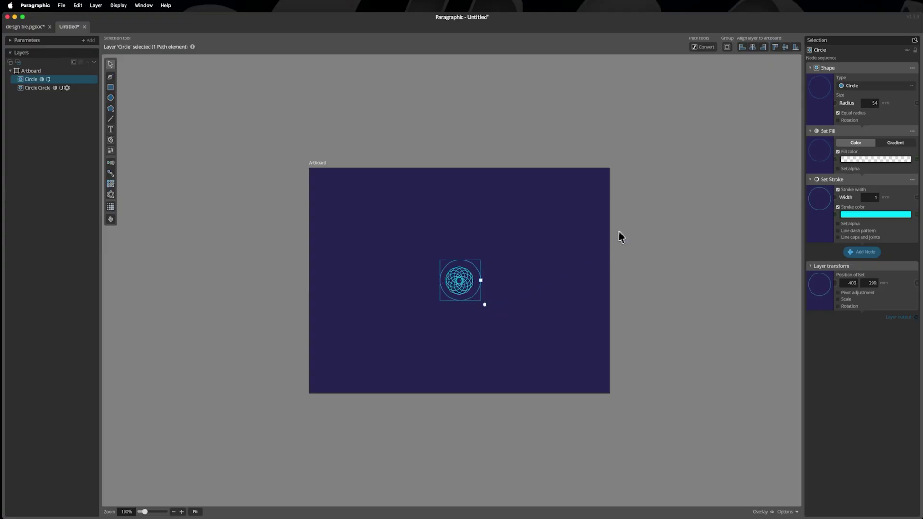
left_click_drag(625, 228, 433, 335)
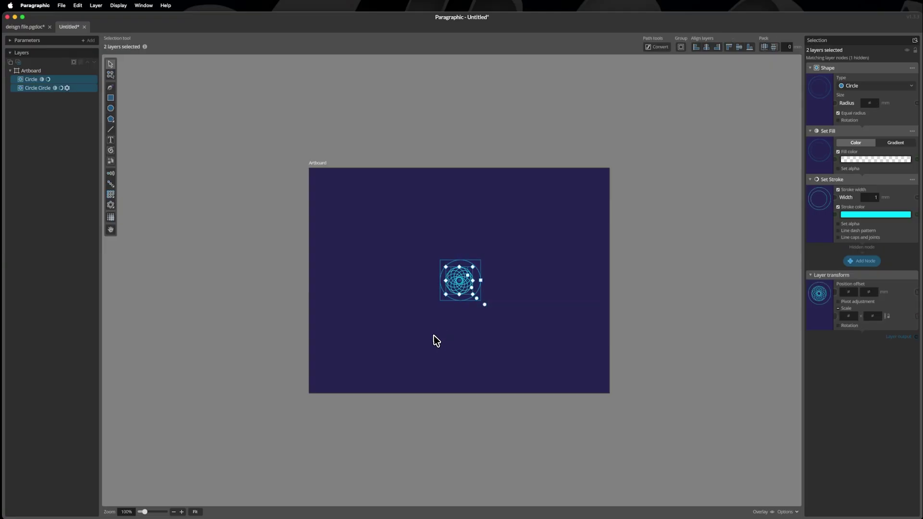
left_click(706, 47)
left_click(738, 46)
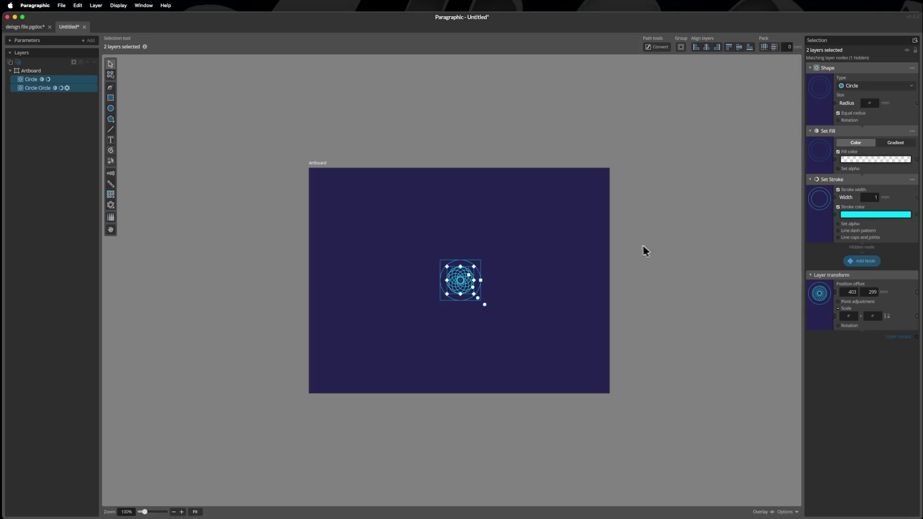
left_click(587, 260)
Step: Set the outer circle's stroke color to hex 007cd1
left_click(473, 267)
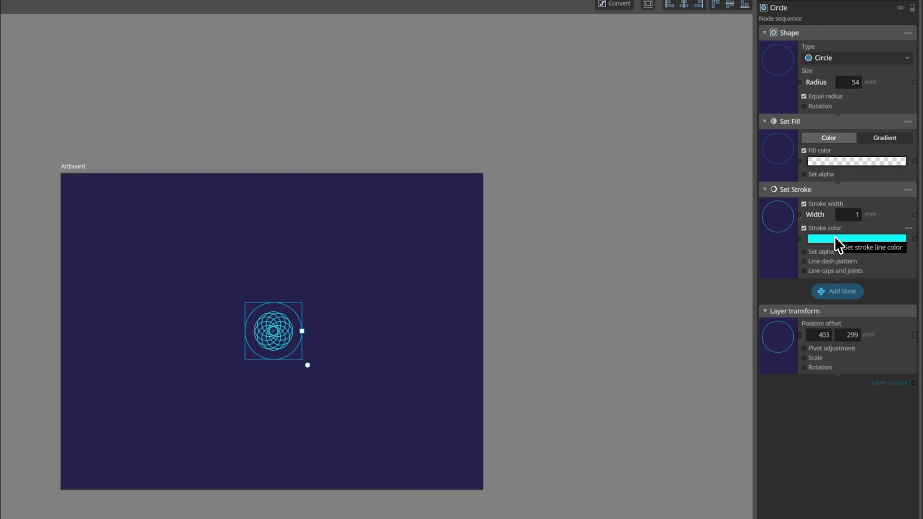
left_click(835, 239)
double_click(641, 290)
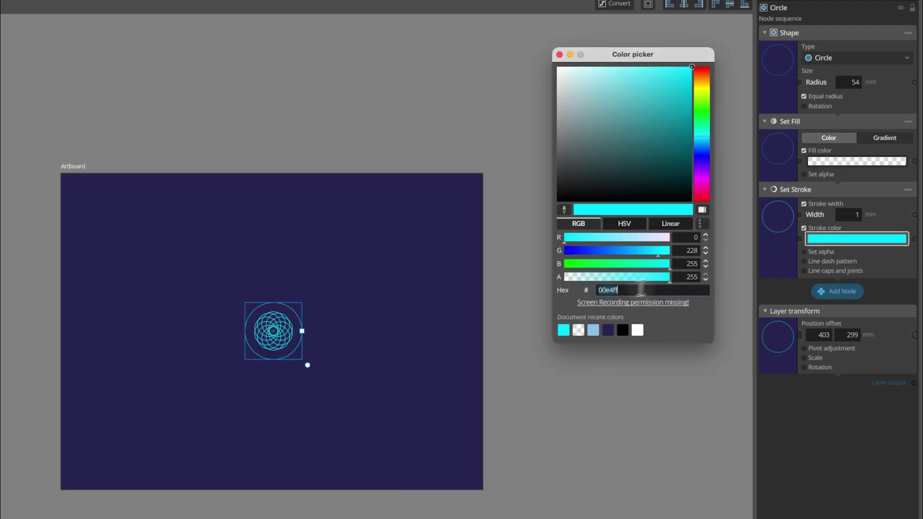
type("007cd1")
key("Return")
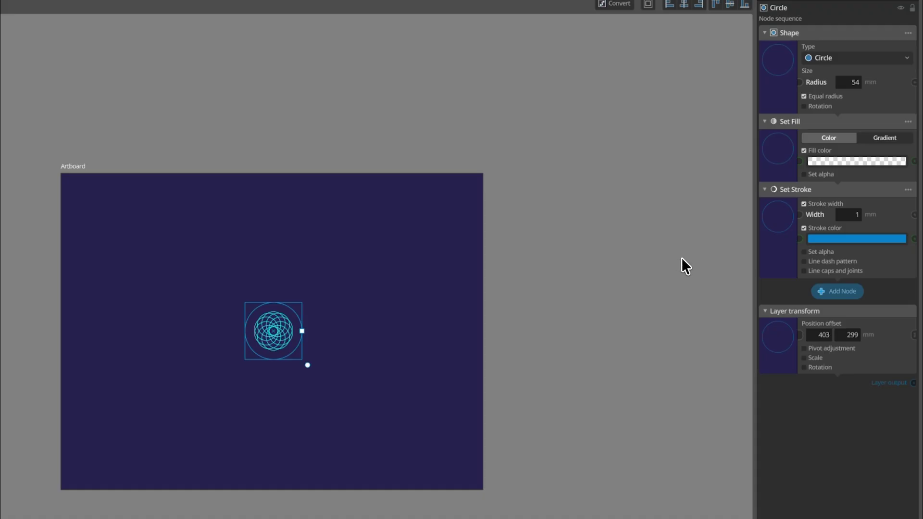
Step: Add a Repeat Circle node to the blue outer circle and set its count to 20
left_click(841, 290)
mouse_move(855, 322)
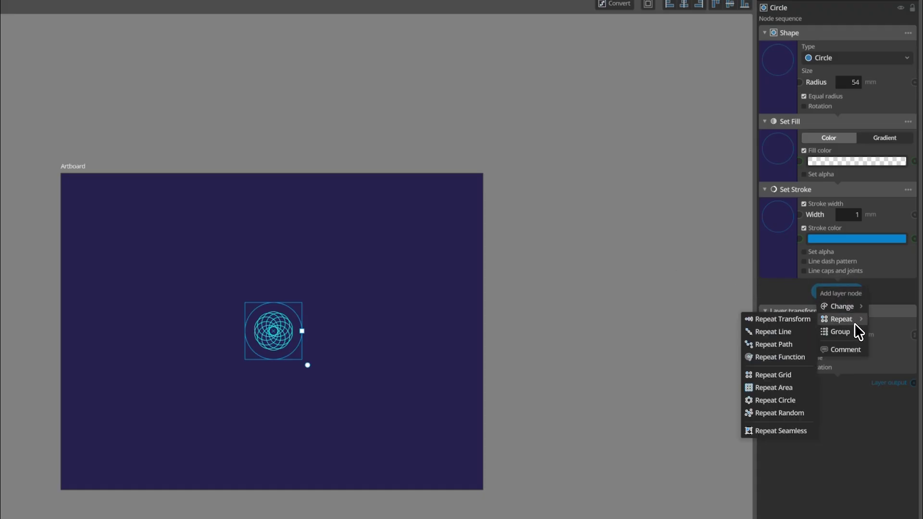
left_click(794, 399)
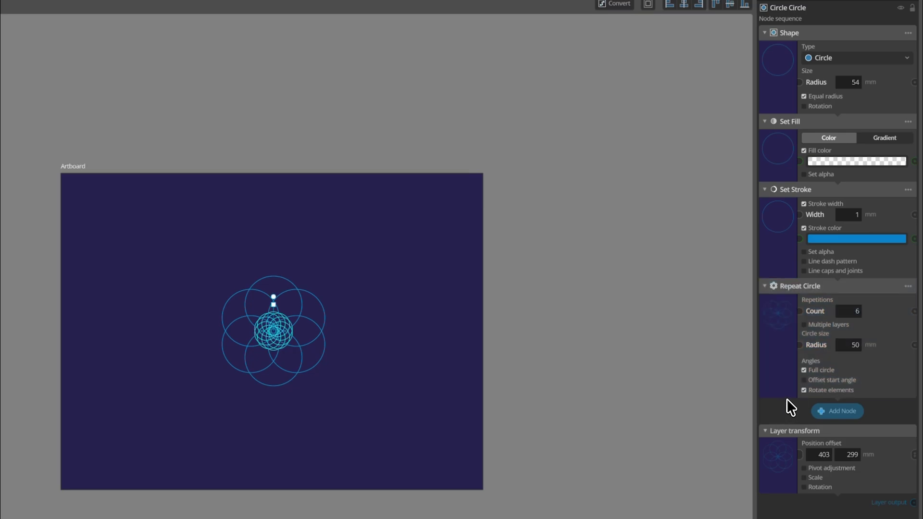
left_click(851, 313)
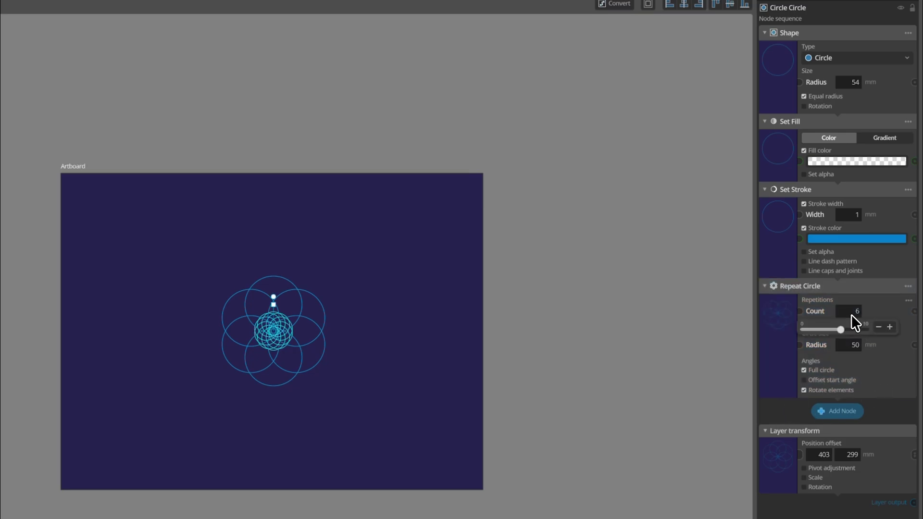
left_click_drag(840, 329, 875, 330)
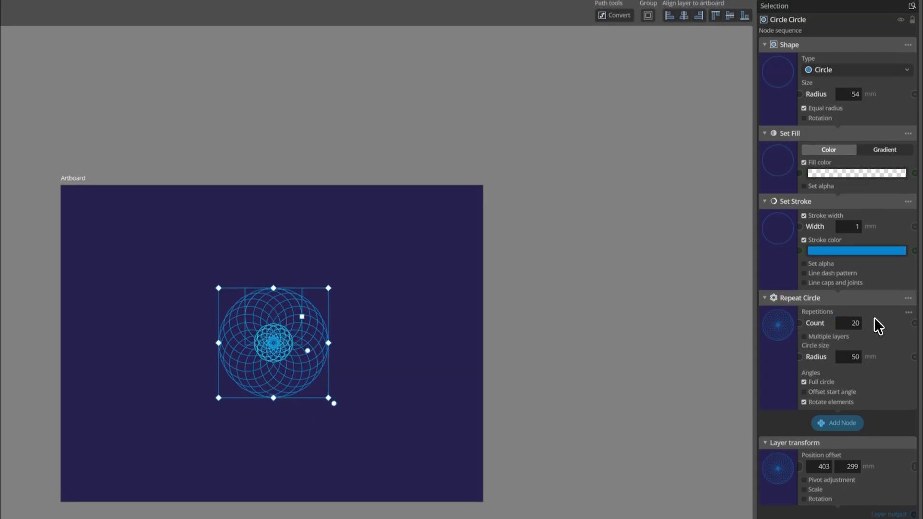
Step: Set the blue pattern's repeat radius to 25 mm and enlarge its base circle so a ring surrounds the inner pattern
left_click(852, 345)
left_click_drag(833, 377, 818, 379)
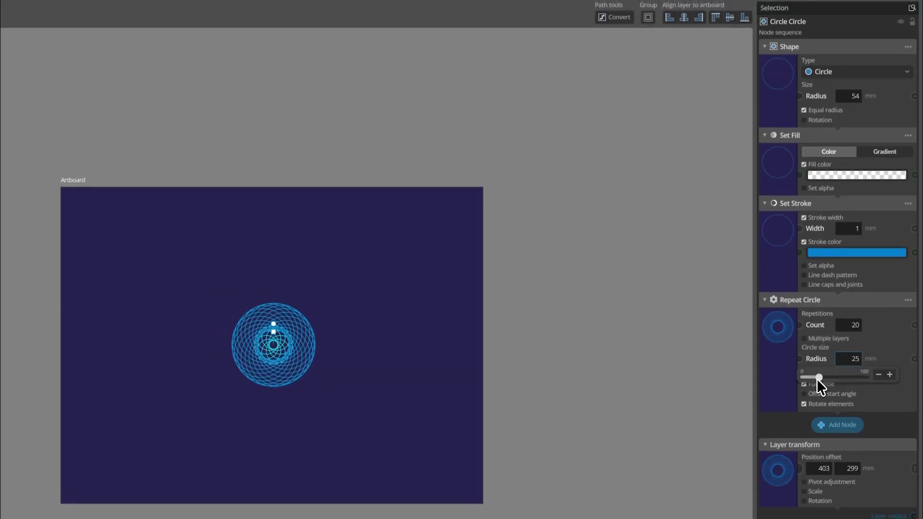
left_click(841, 96)
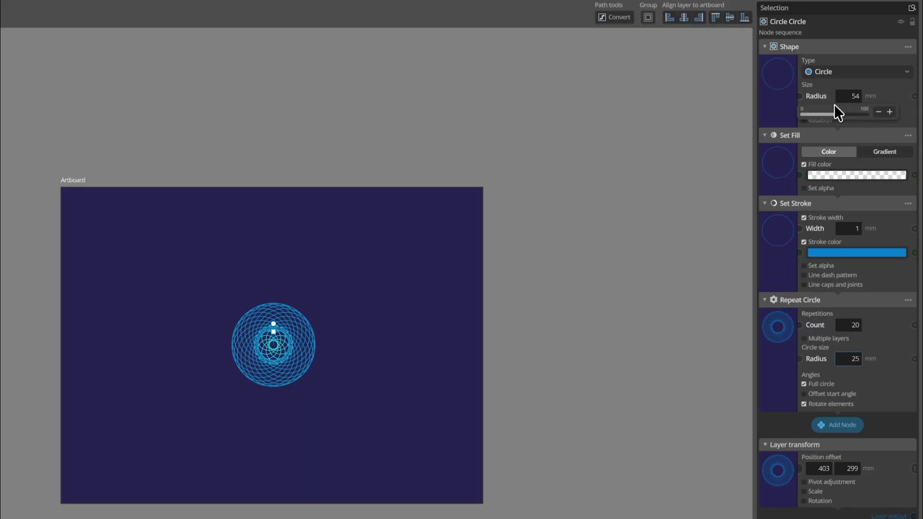
left_click_drag(835, 113, 846, 113)
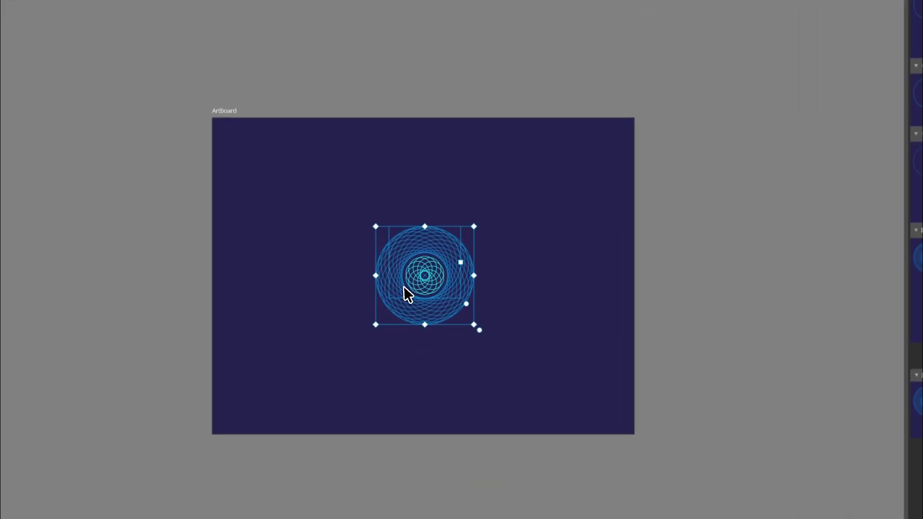
left_click(675, 258)
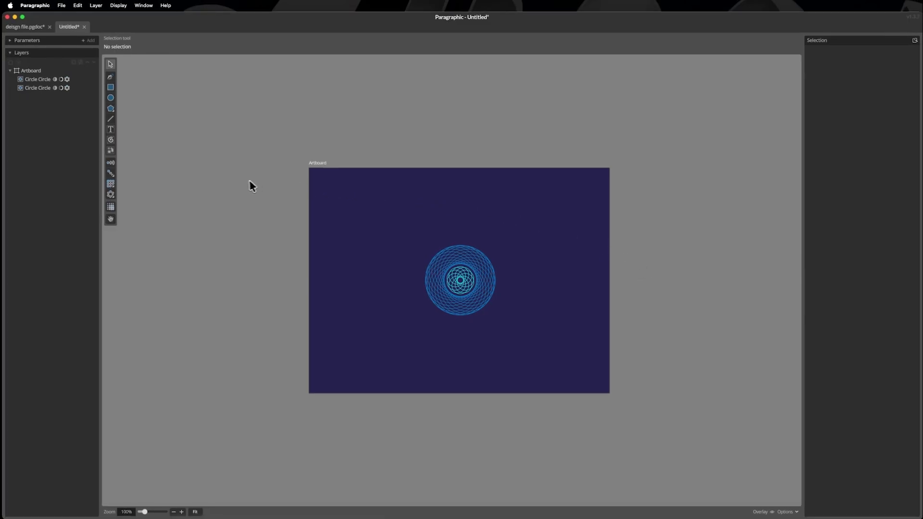
Step: Draw a circle about 110 mm in radius around the pattern and align all three layers' centers vertically and horizontally
scroll(123, 95, "down", 2)
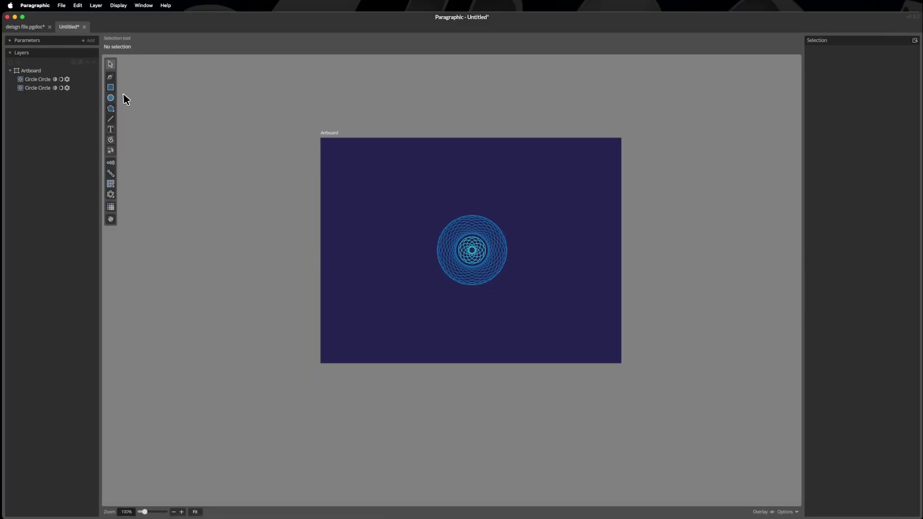
left_click(111, 99)
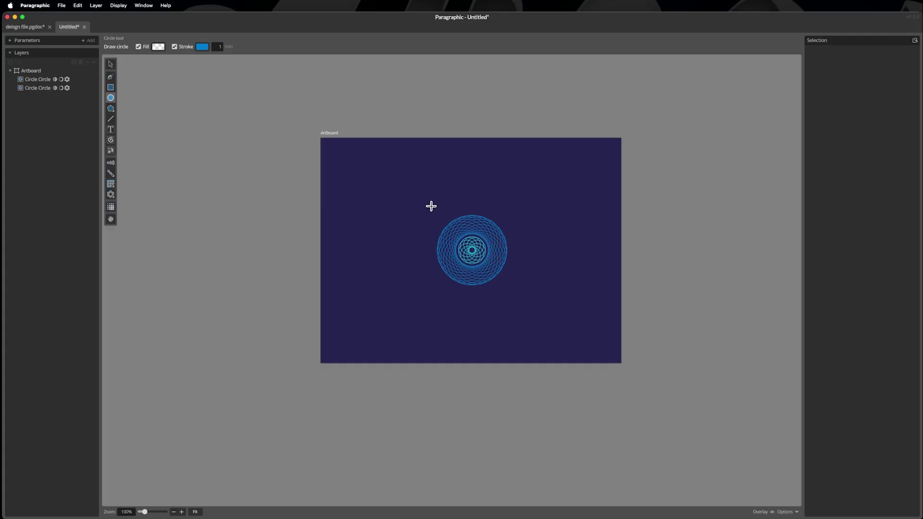
left_click_drag(431, 206, 513, 281)
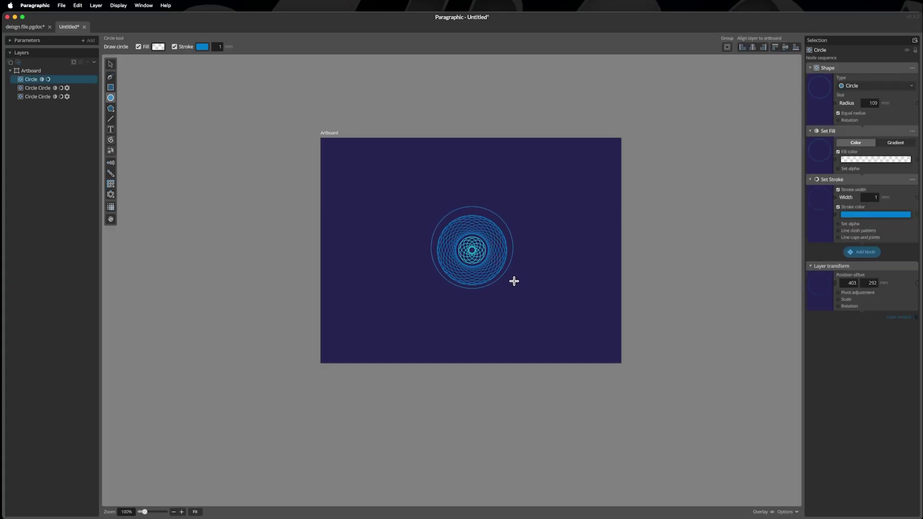
key("v")
left_click_drag(676, 196, 451, 309)
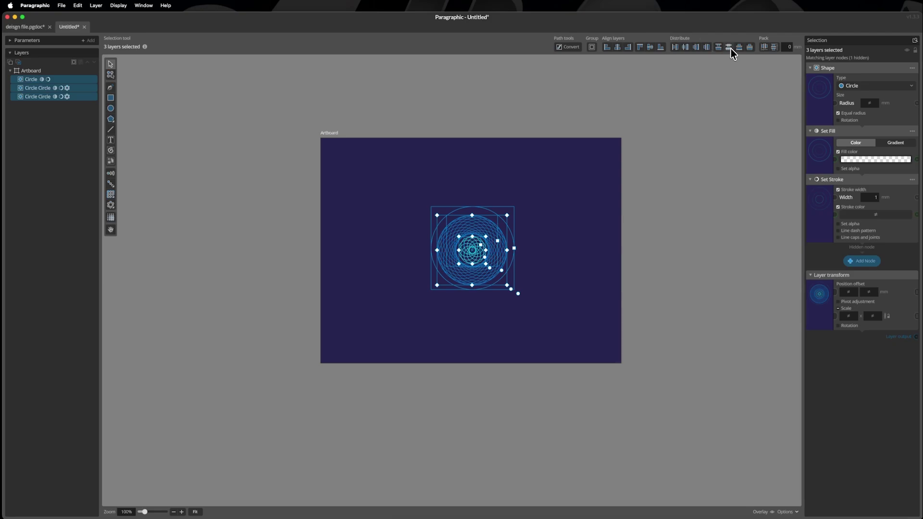
left_click(650, 47)
left_click(617, 47)
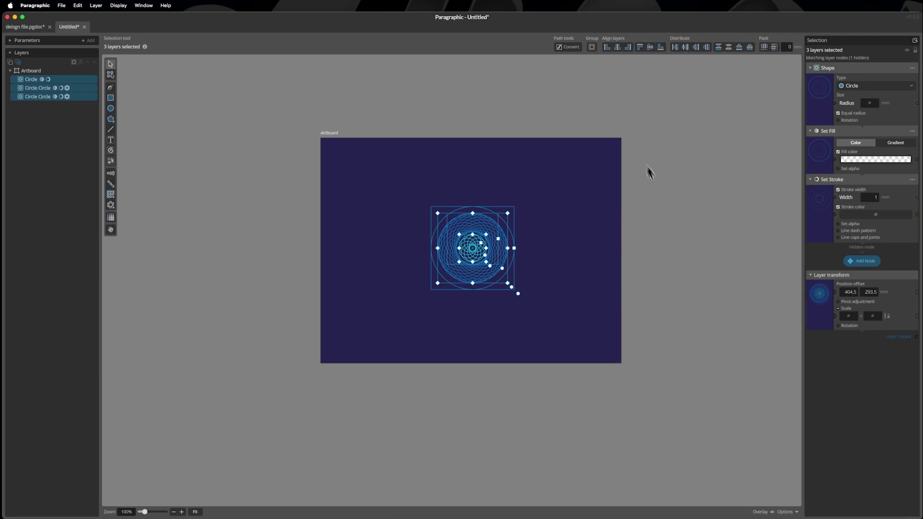
Step: Set the outermost circle's stroke color to hex 06c8e5 by sampling the cyan inner pattern
left_click(516, 241)
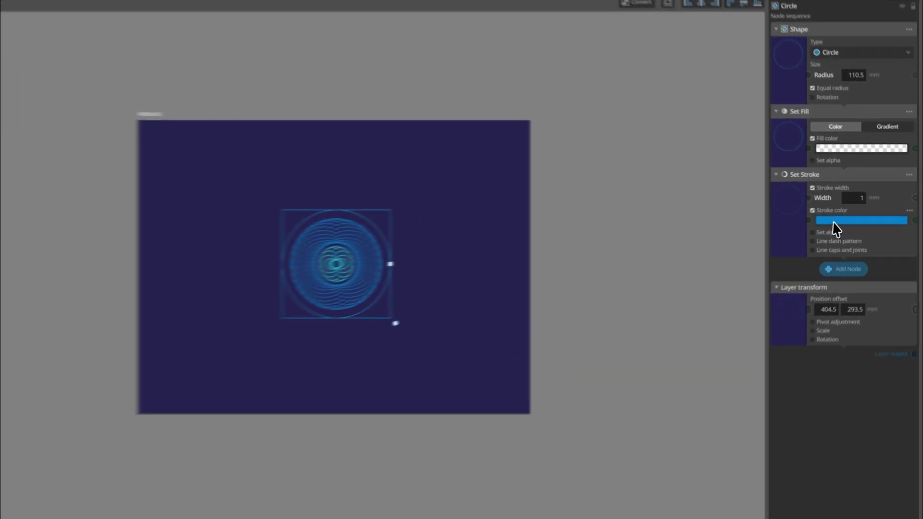
left_click(865, 215)
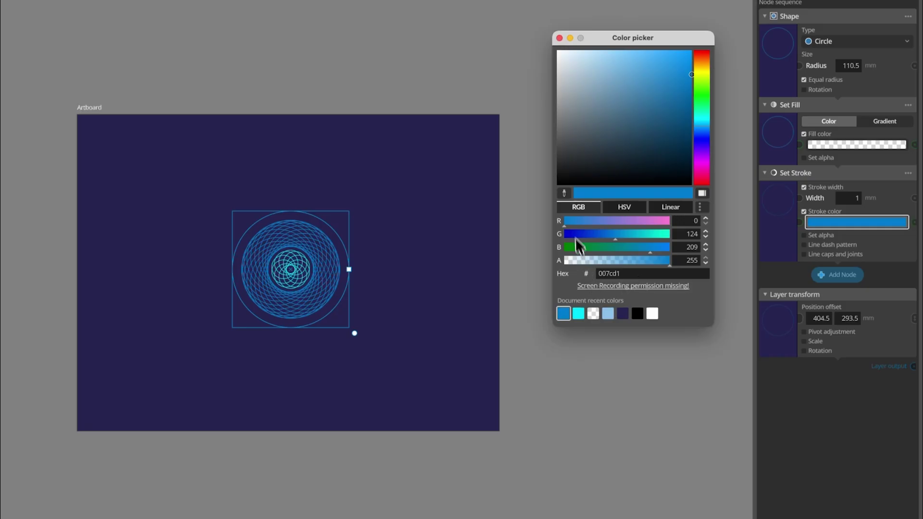
left_click(564, 193)
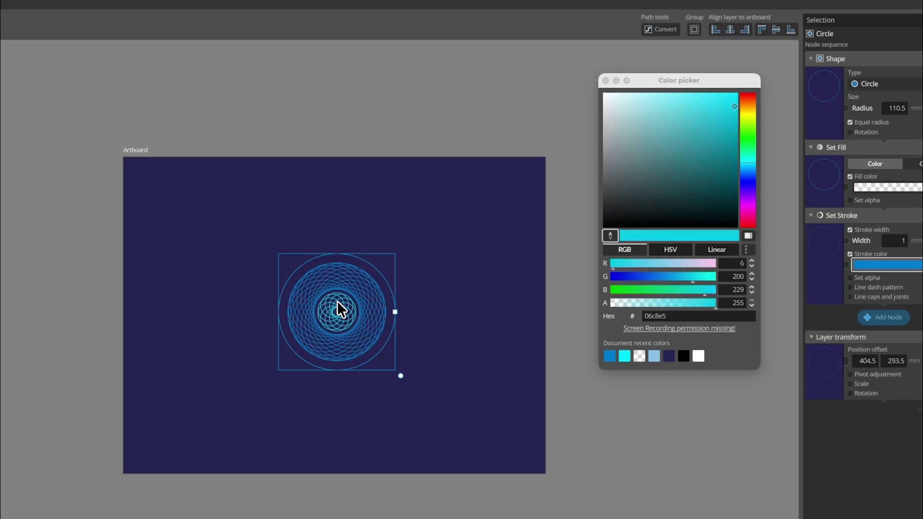
left_click(337, 301)
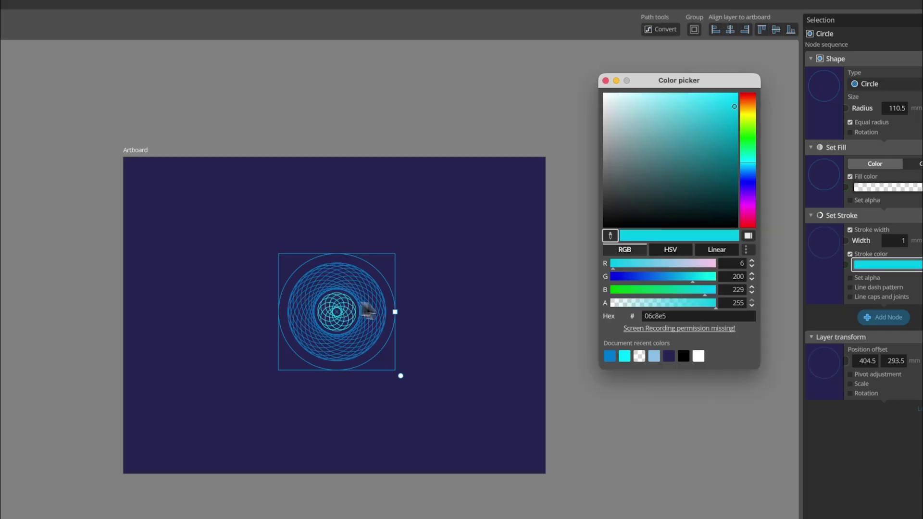
left_click(605, 80)
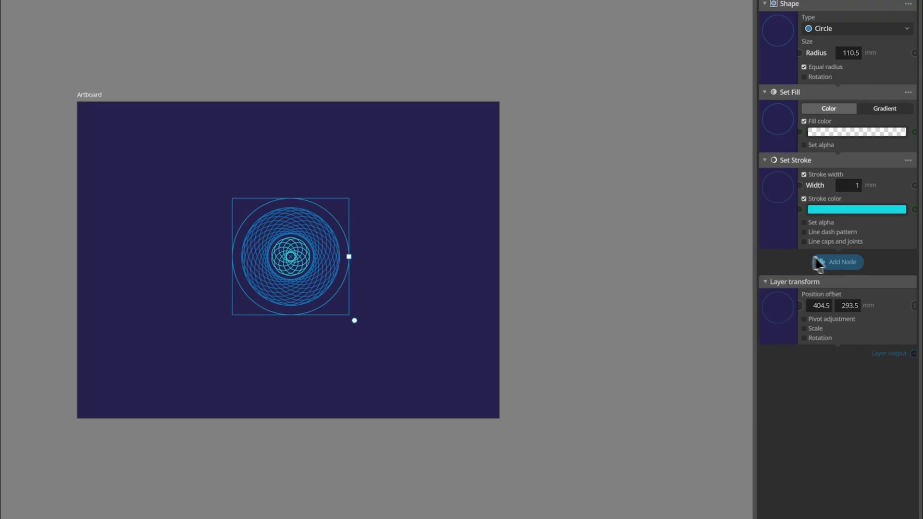
Step: Add a Repeat Function node to the outermost circle and set its repetition count to 2
left_click(818, 262)
mouse_move(843, 290)
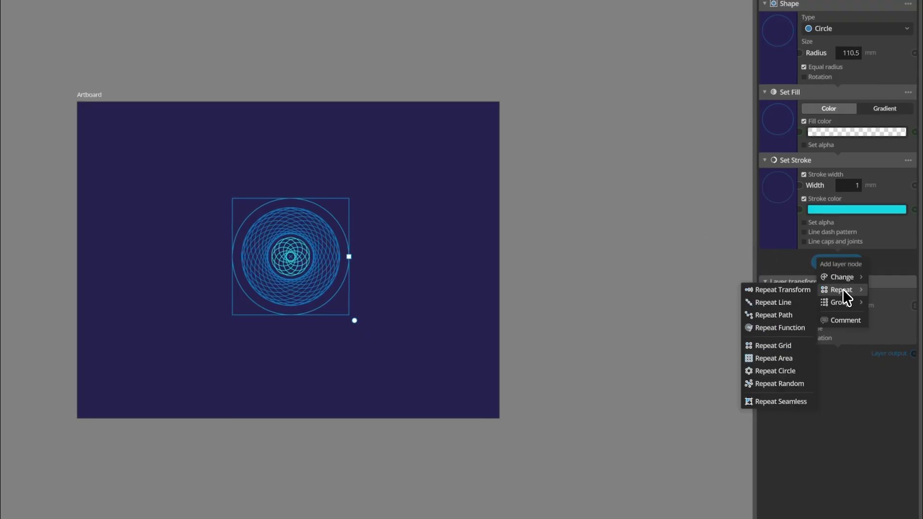
left_click(789, 328)
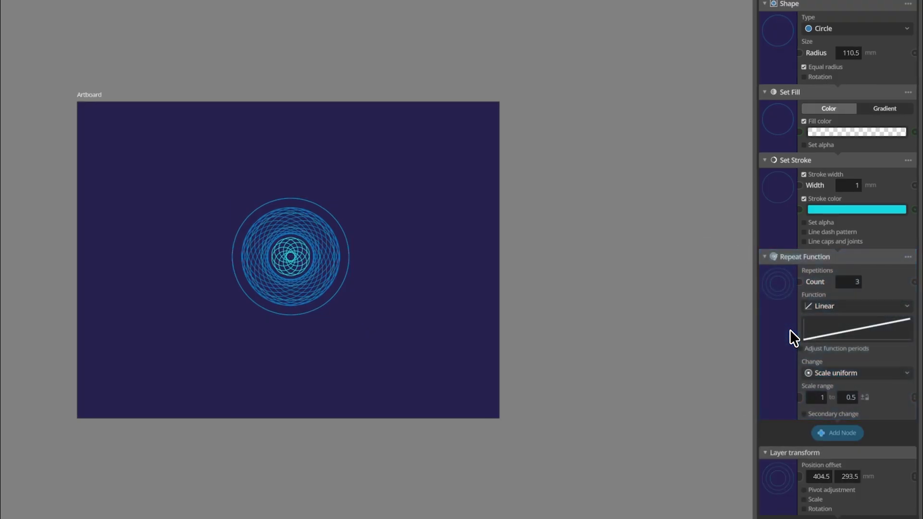
mouse_move(823, 397)
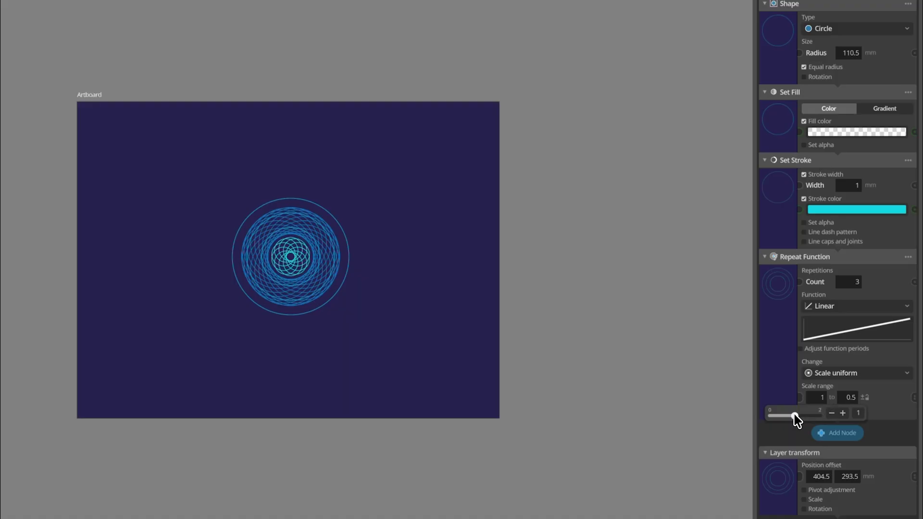
left_click_drag(794, 417, 821, 413)
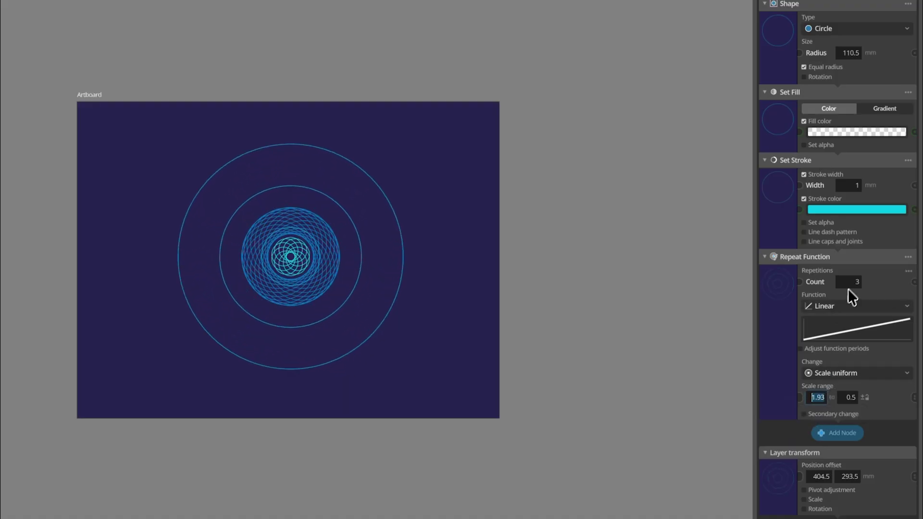
mouse_move(848, 288)
mouse_move(821, 301)
left_mouse_down()
mouse_move(849, 300)
mouse_move(814, 304)
left_mouse_up()
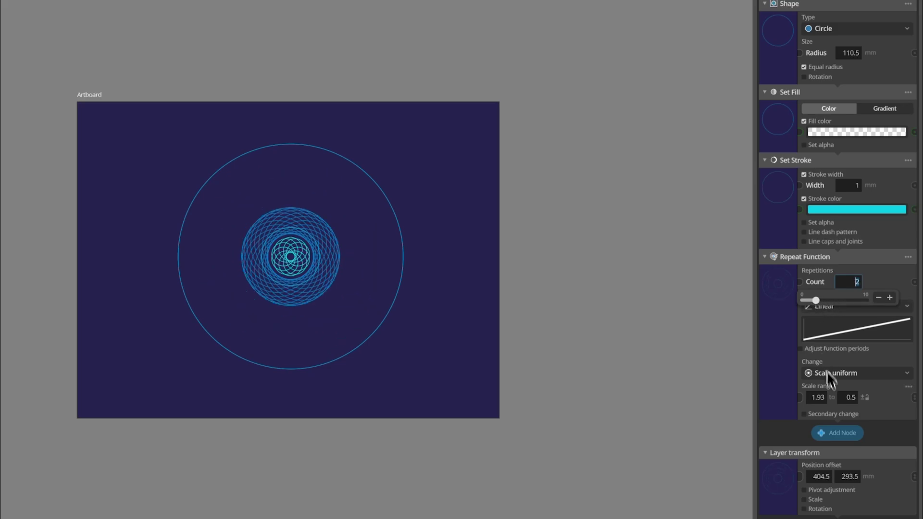
Step: Set the Repeat Function's uniform scale range to 0.97 to 0.91 so two closely spaced rings enclose the blue pattern
mouse_move(827, 398)
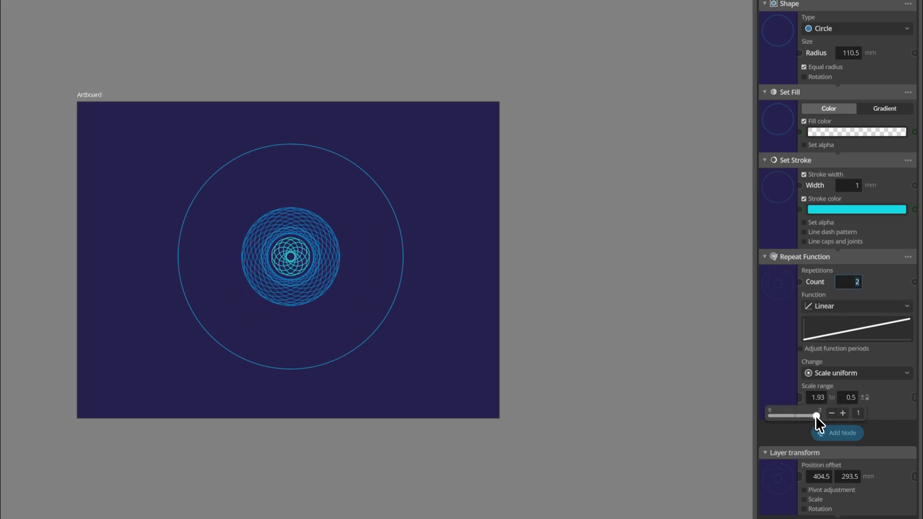
left_click_drag(816, 416, 795, 417)
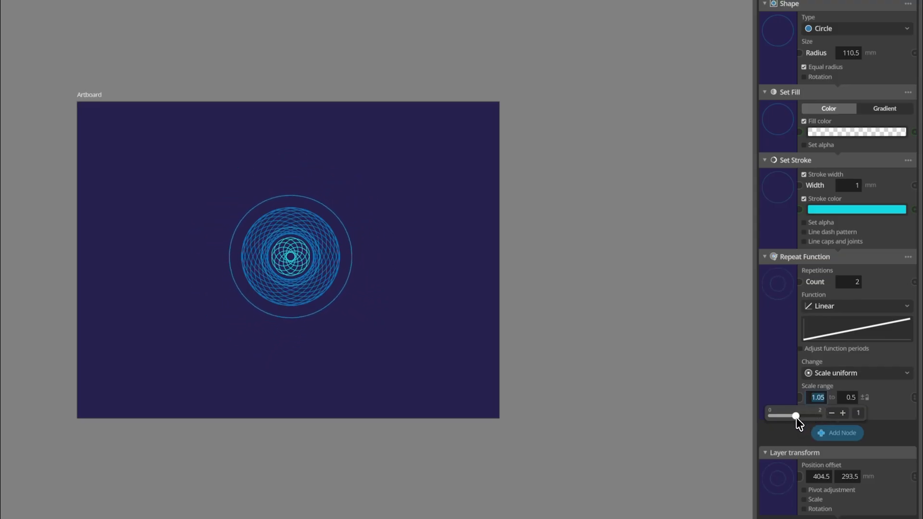
mouse_move(853, 396)
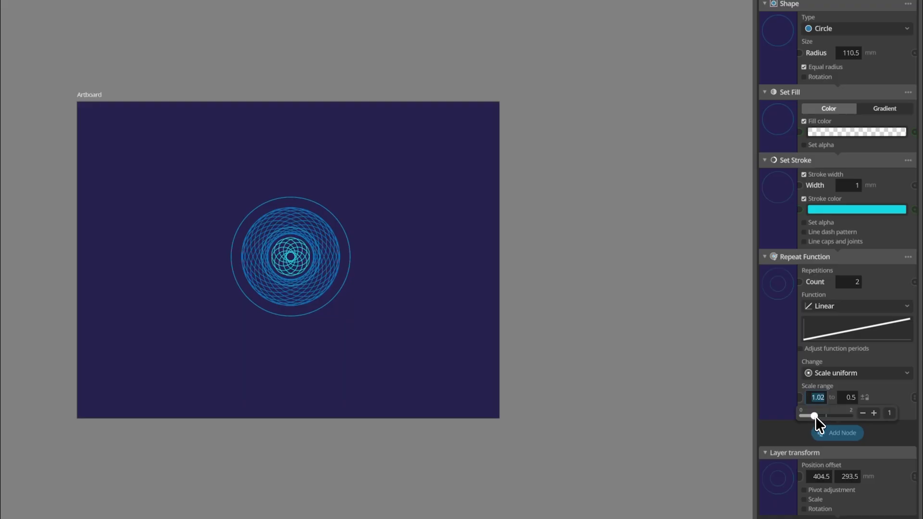
left_click_drag(815, 417, 794, 418)
mouse_move(812, 402)
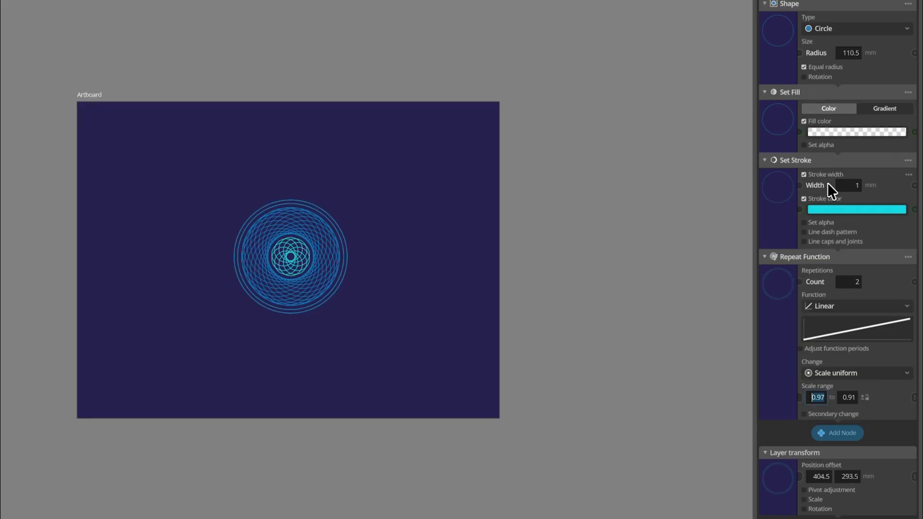
Step: Set the stroke width of the repeated cyan rings to 2.4 mm
left_click(849, 186)
left_click(808, 203)
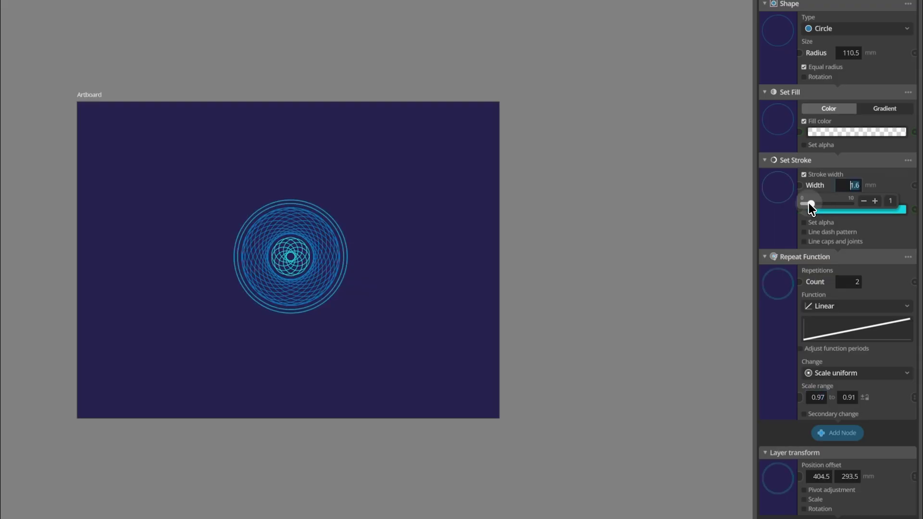
left_click_drag(809, 203, 814, 206)
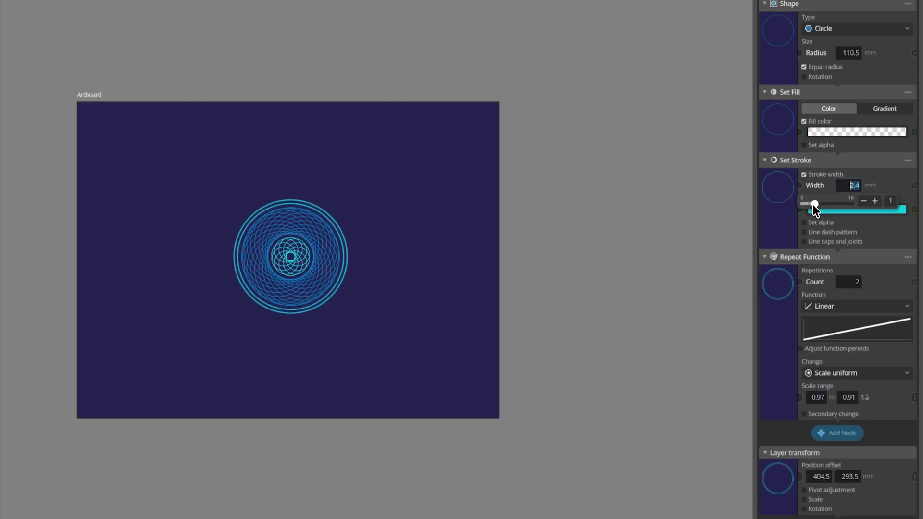
left_click(885, 178)
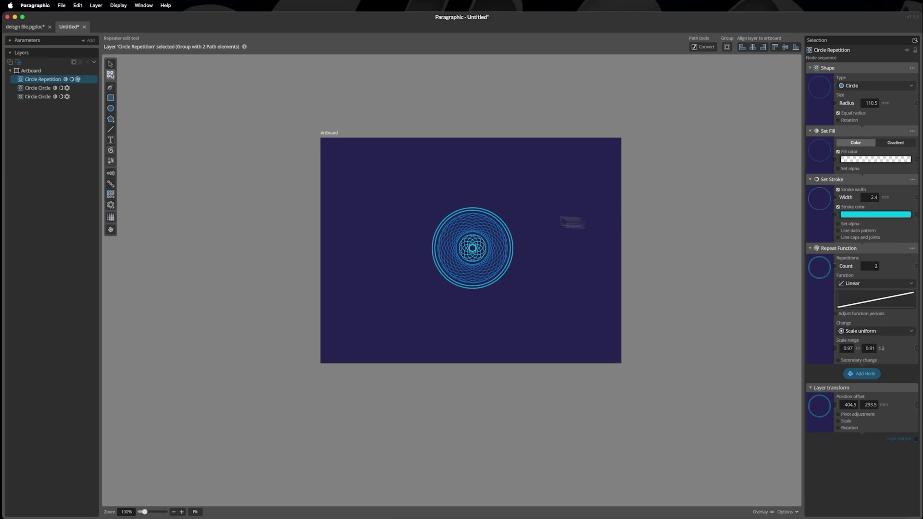
Step: Draw a circle about 120 mm in radius around the rings and align all four layers' centers vertically and horizontally
left_click(110, 110)
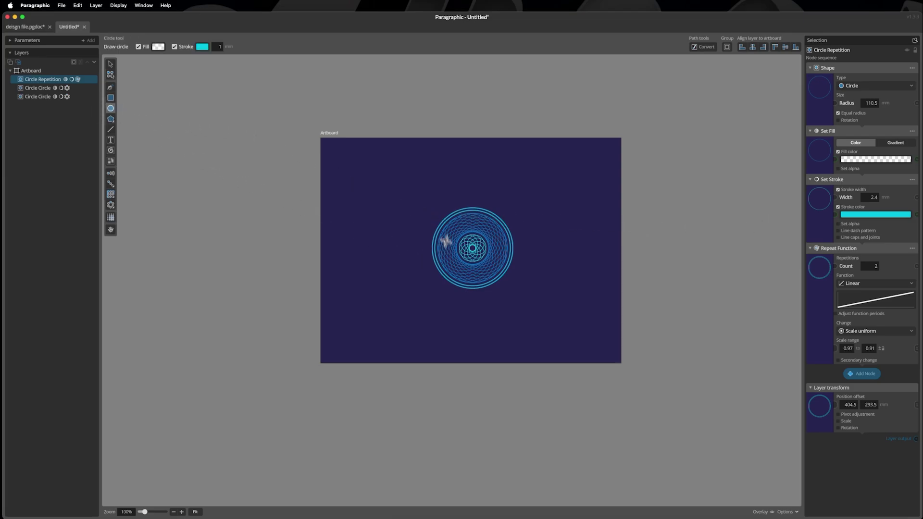
left_click_drag(426, 204, 515, 282)
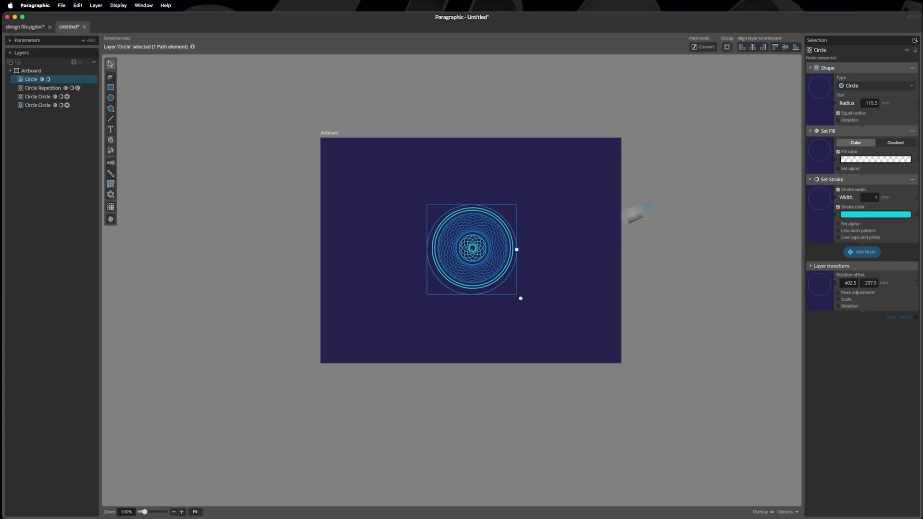
left_click_drag(625, 206, 403, 296)
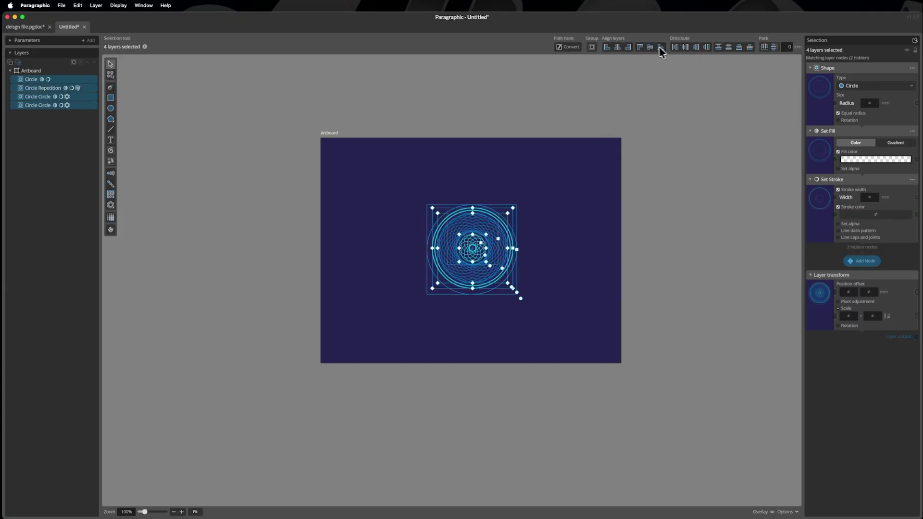
left_click(648, 47)
left_click(618, 46)
left_click(659, 181)
Step: Add a Repeat Circle node to the new outermost circle and set its count to 20
left_click(500, 216)
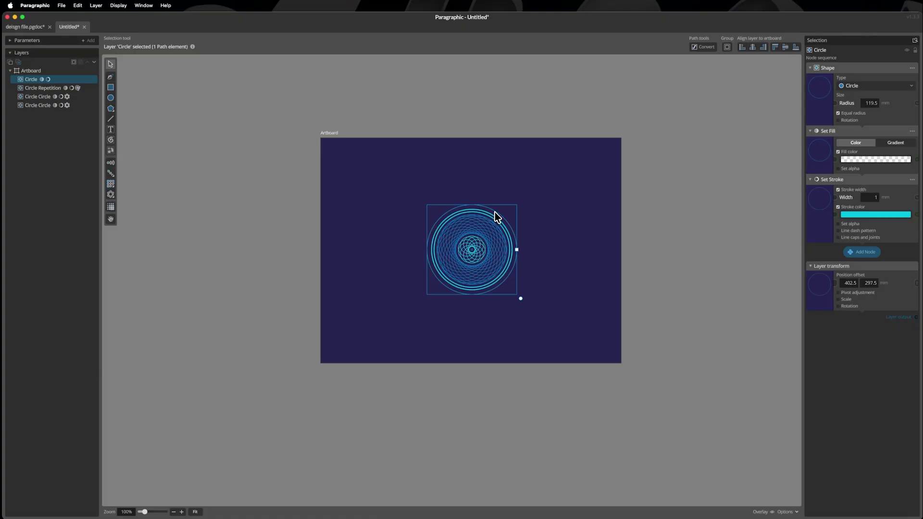
left_click(866, 252)
mouse_move(810, 274)
left_click(821, 331)
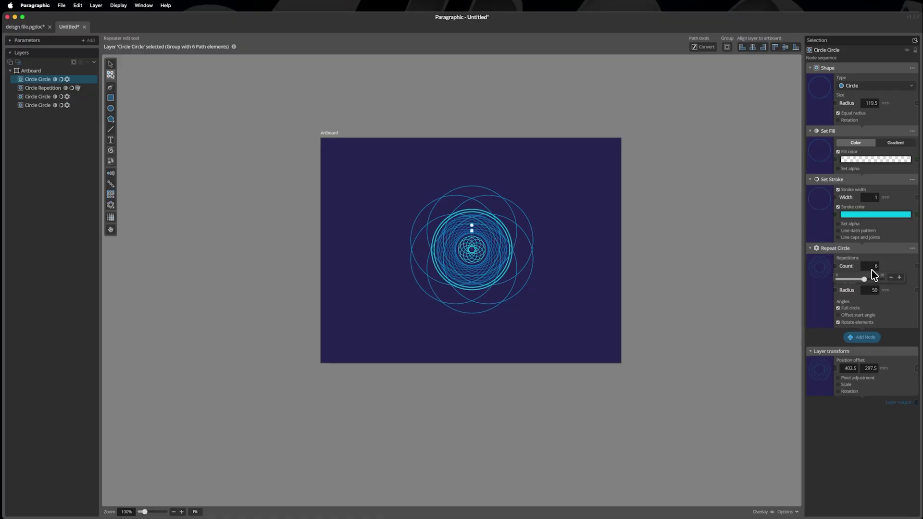
left_click_drag(865, 279, 893, 282)
Step: Set the outer pattern's repeat radius to 28 mm and its base circle radius to 143 mm
left_click_drag(860, 279, 852, 319)
mouse_move(867, 288)
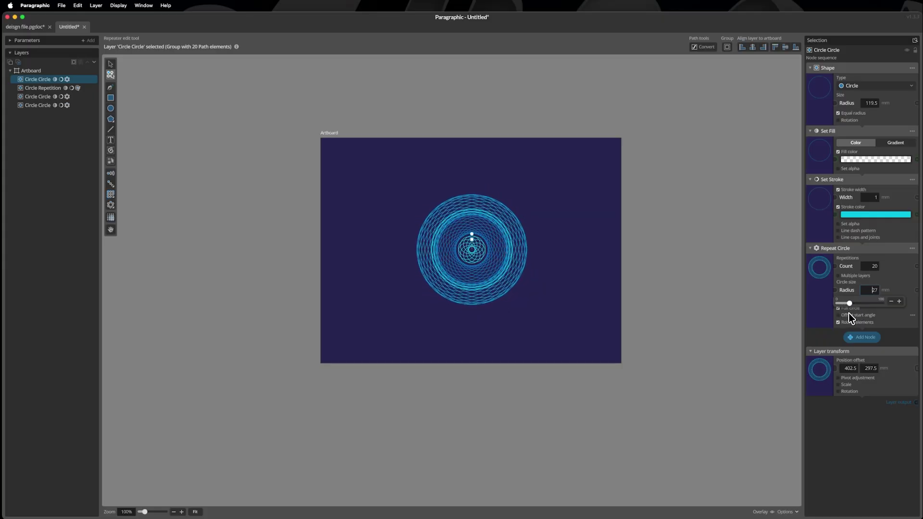
mouse_move(862, 99)
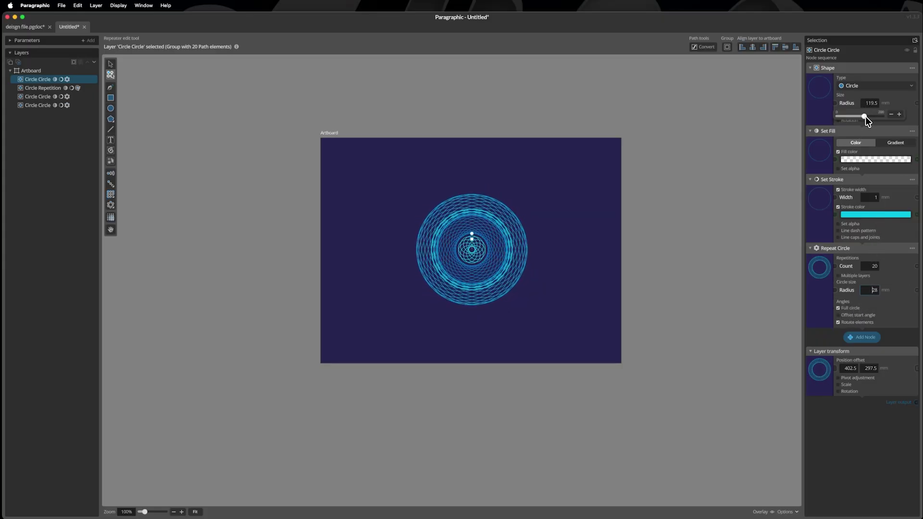
left_click_drag(865, 116, 869, 118)
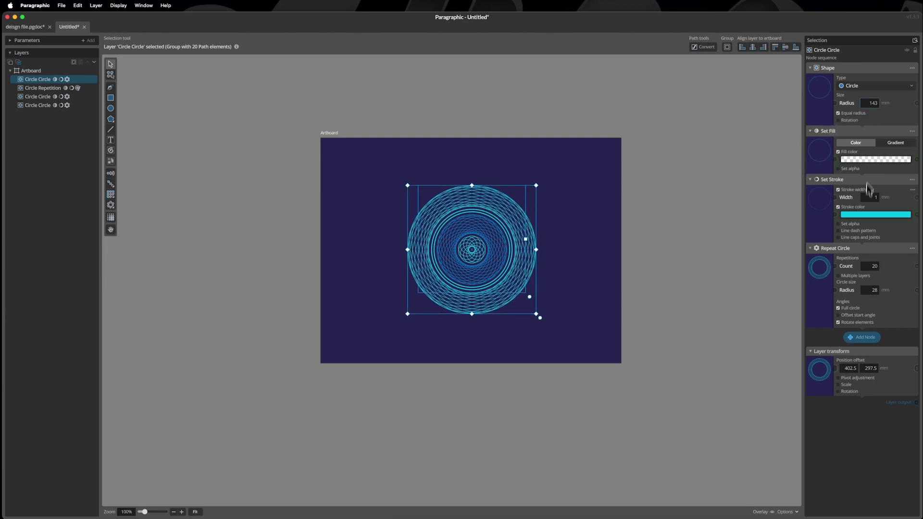
Step: Set the outer pattern's stroke color to hex ad80d9 and deselect it
left_click(866, 216)
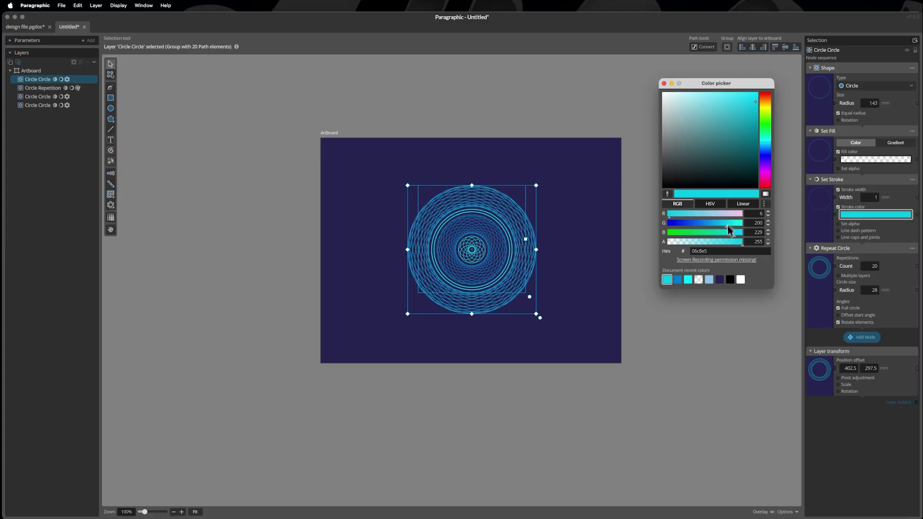
left_click(713, 251)
type("ad")
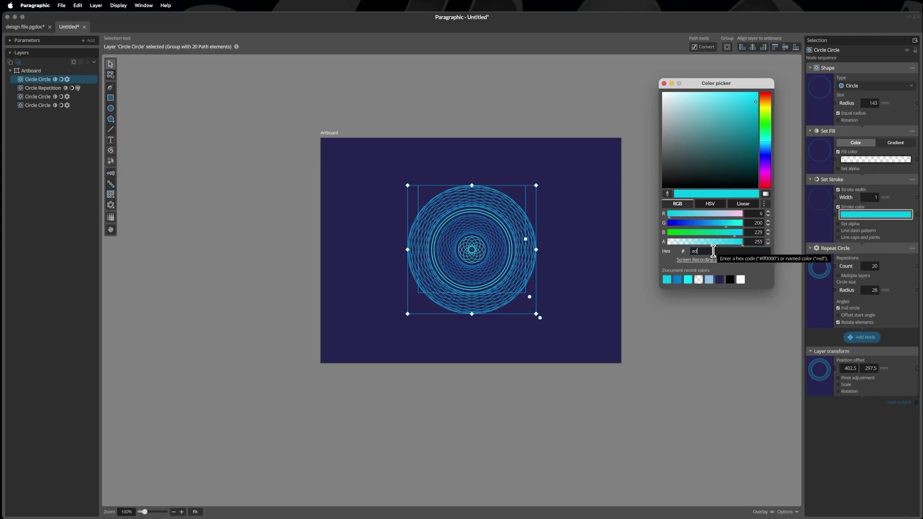
type("80d9")
key("Return")
left_click(664, 84)
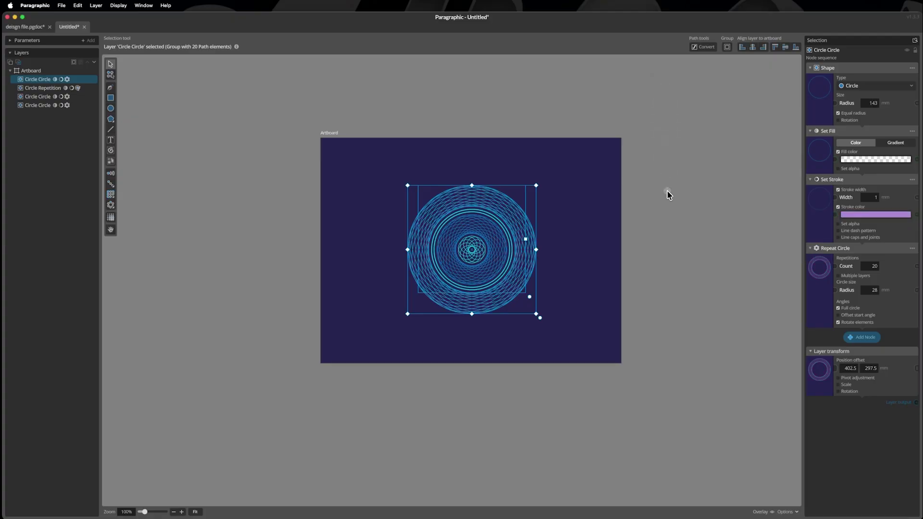
left_click(669, 195)
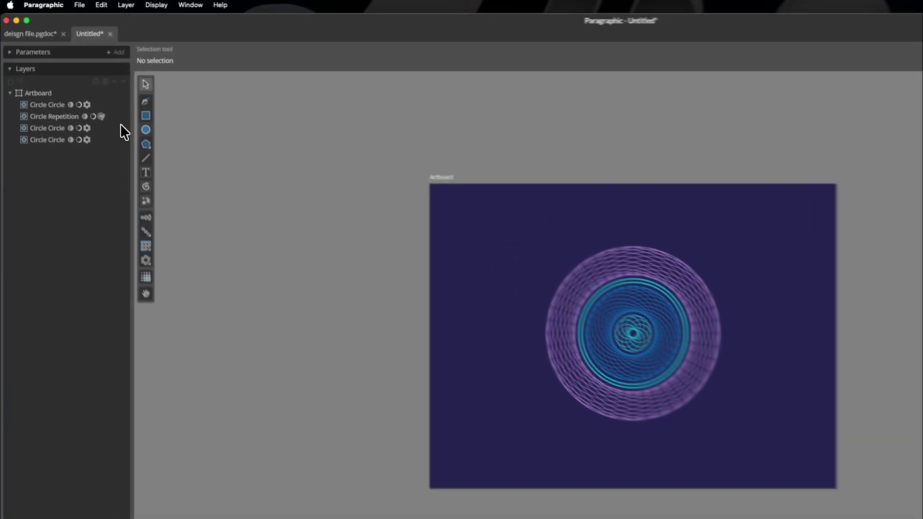
Step: Draw a closed four-point free-form curve around the whole circular pattern and adjust its points into a smooth slanted oval
left_click(145, 101)
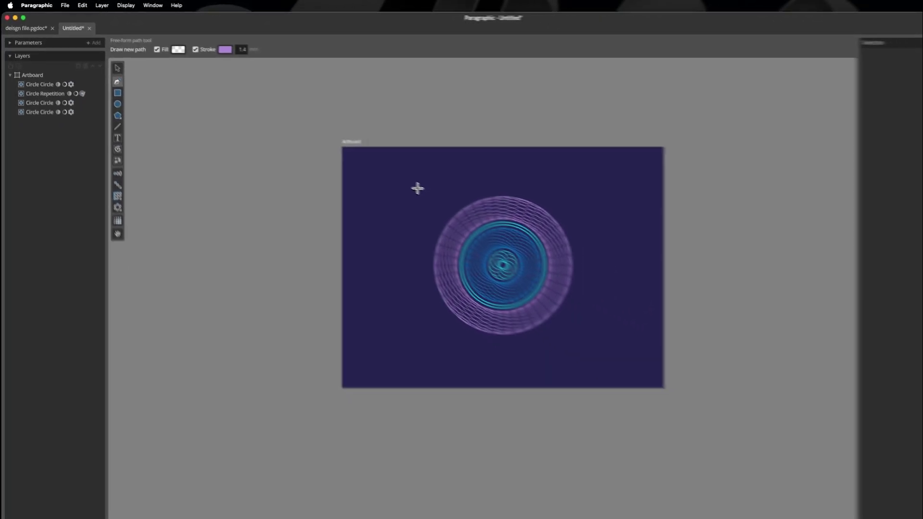
left_click_drag(417, 189, 447, 158)
left_click_drag(576, 190, 602, 221)
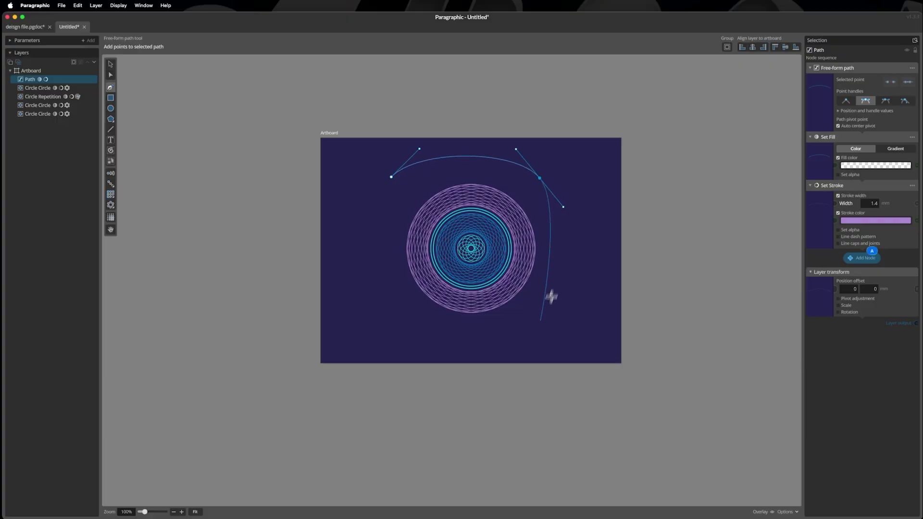
left_click_drag(578, 342, 555, 368)
left_click_drag(406, 320, 386, 296)
mouse_move(391, 177)
left_mouse_down()
mouse_move(418, 144)
mouse_move(384, 169)
left_mouse_up()
left_click_drag(541, 320, 570, 339)
left_click_drag(546, 181, 538, 190)
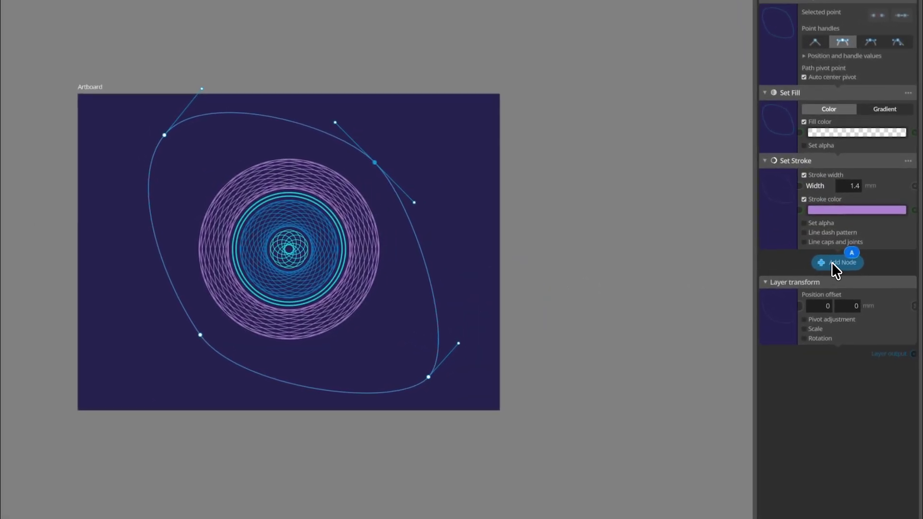
Step: Add a Repeat Circle node to the slanted free-form curve and raise its count to 20
left_click(840, 261)
mouse_move(845, 276)
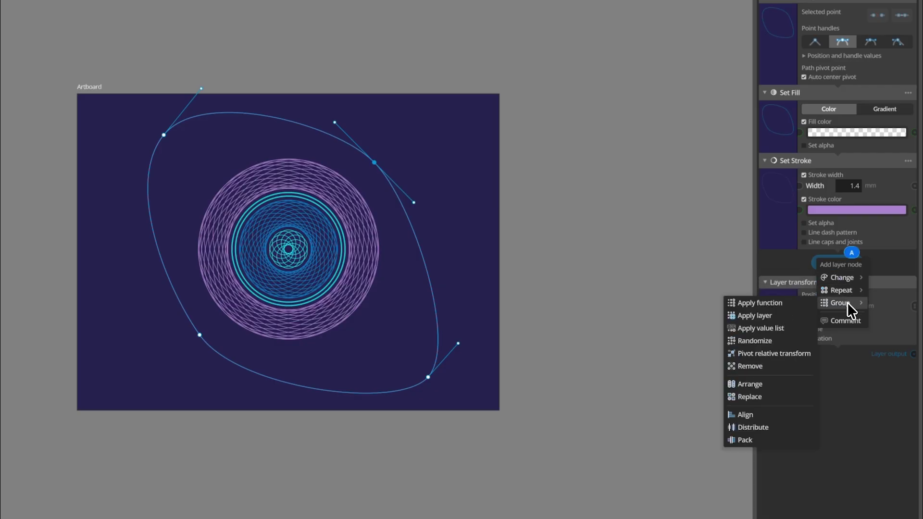
left_click(785, 372)
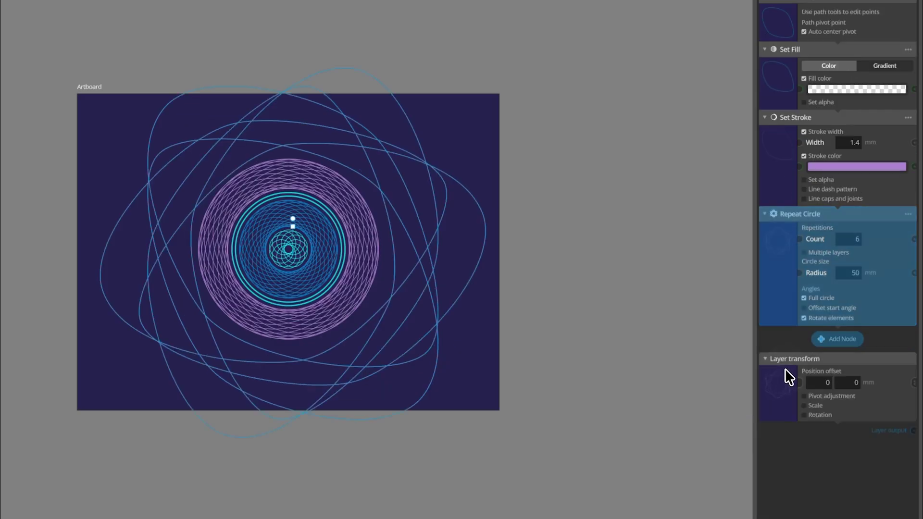
mouse_move(847, 236)
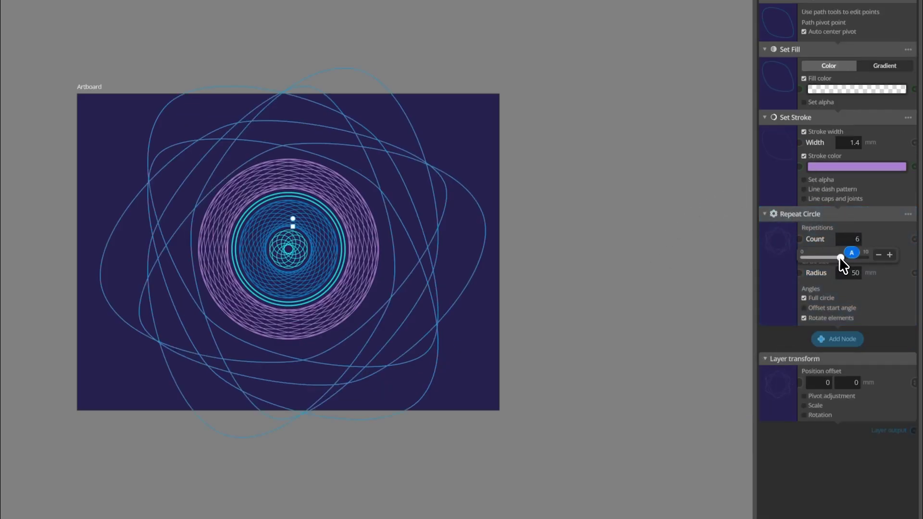
left_click_drag(840, 258, 879, 257)
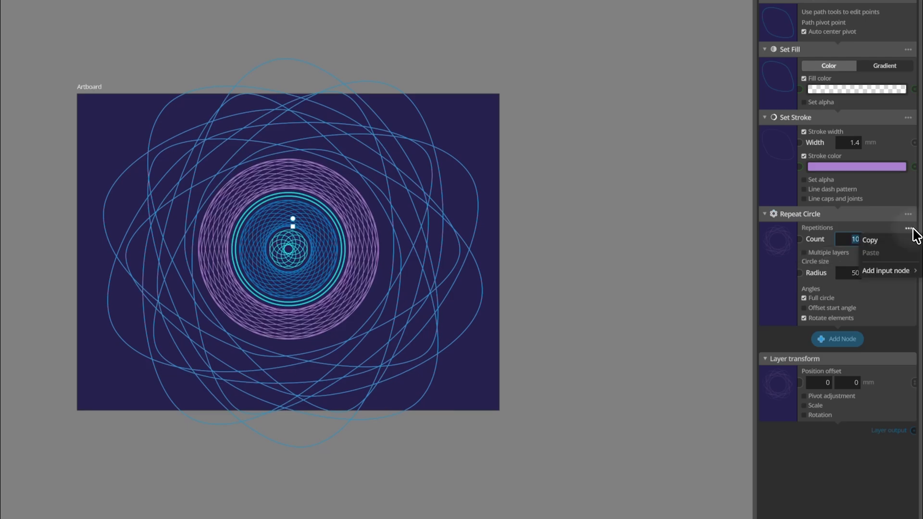
mouse_move(848, 241)
left_click_drag(835, 257, 879, 255)
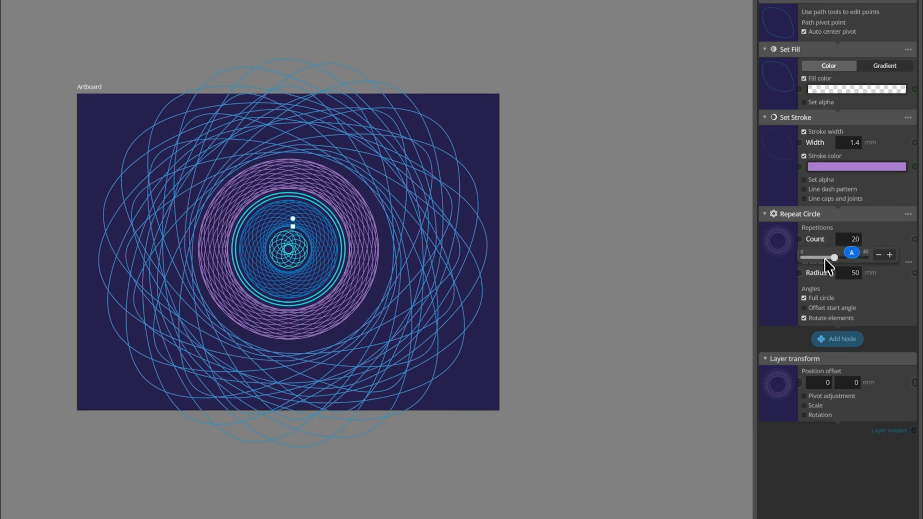
Step: Set the repeated curve's circle radius to 0 mm and its count to 19
mouse_move(843, 273)
left_click_drag(835, 291, 785, 298)
left_click(849, 239)
left_click(841, 278)
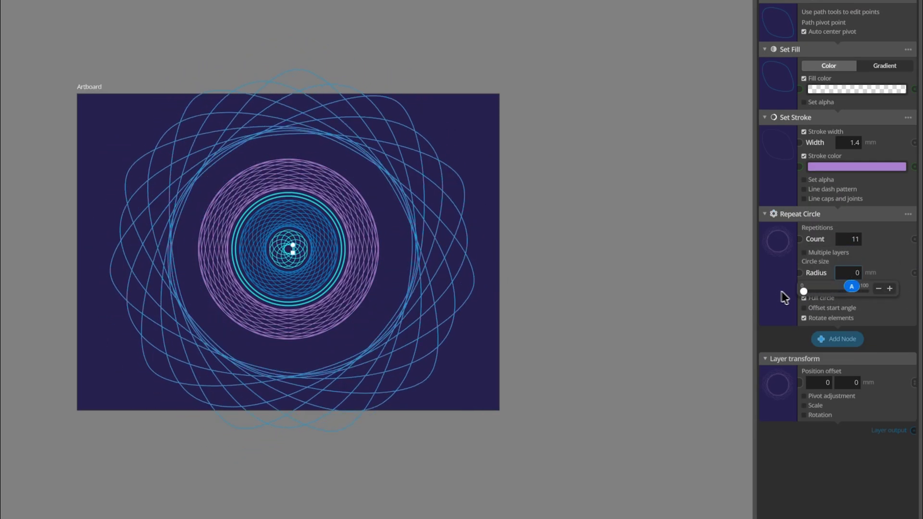
left_click(849, 239)
left_click_drag(838, 258, 864, 256)
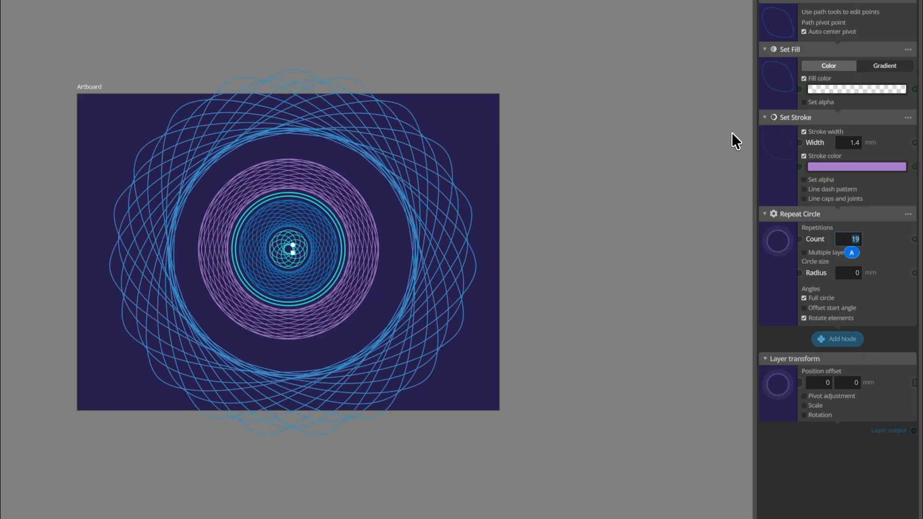
Step: Set the repeated curve's stroke width to 3.8 mm, and scale the pattern to about 0.79 centered around the inner circles
left_click(849, 141)
left_click_drag(811, 161, 821, 161)
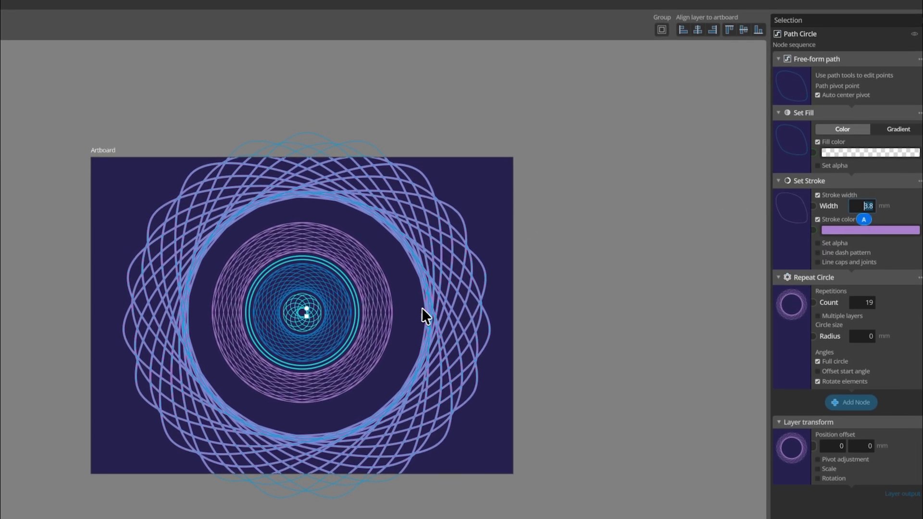
left_click_drag(429, 308, 420, 302)
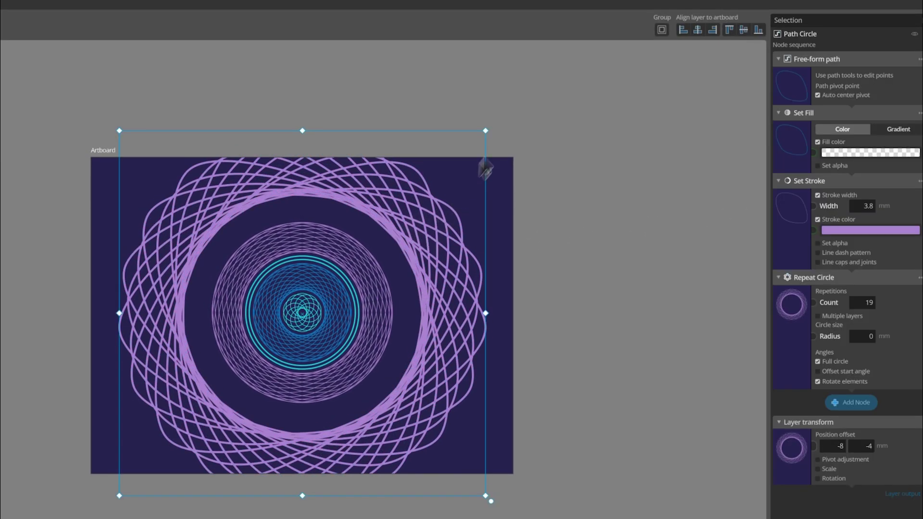
left_click_drag(486, 130, 426, 196)
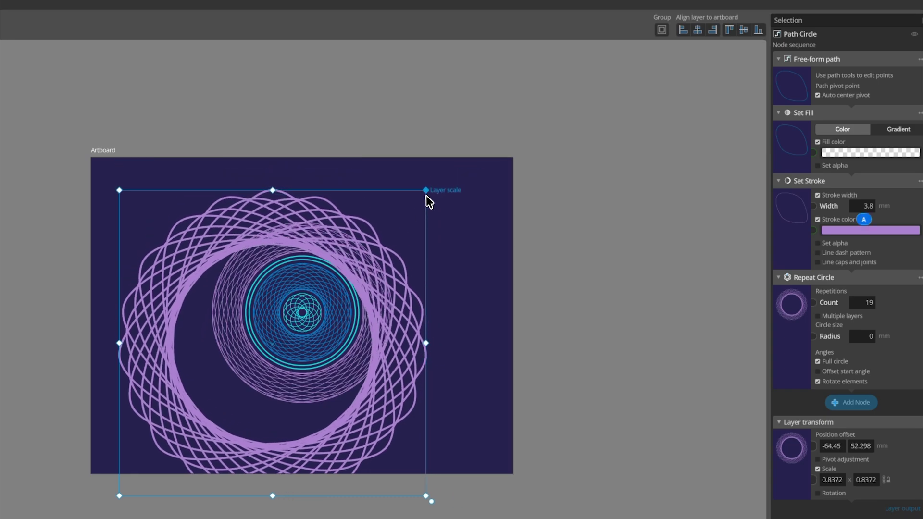
left_click_drag(360, 242, 388, 213)
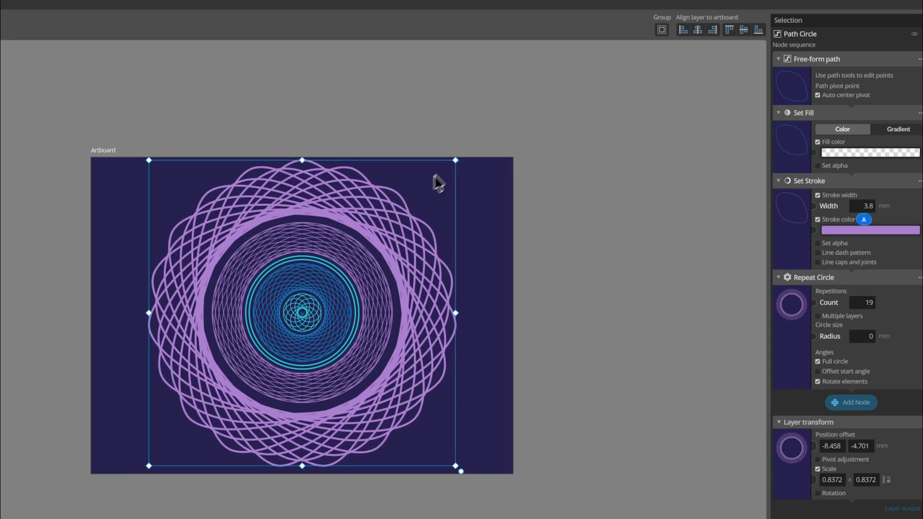
left_click_drag(455, 160, 438, 177)
left_click_drag(366, 227, 376, 219)
left_click(492, 247)
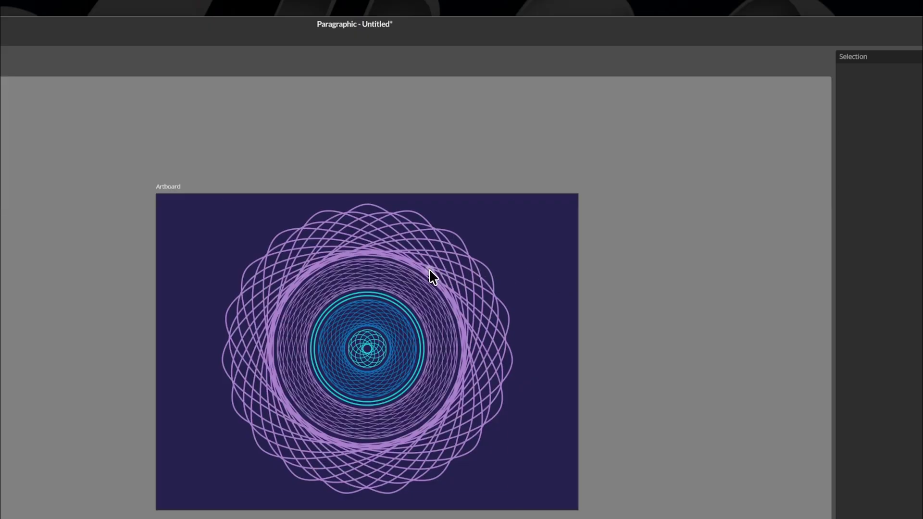
Step: Duplicate the repeated curve layer and set the duplicate's repeat radius to -8 mm
left_click(429, 269)
right_click(56, 110)
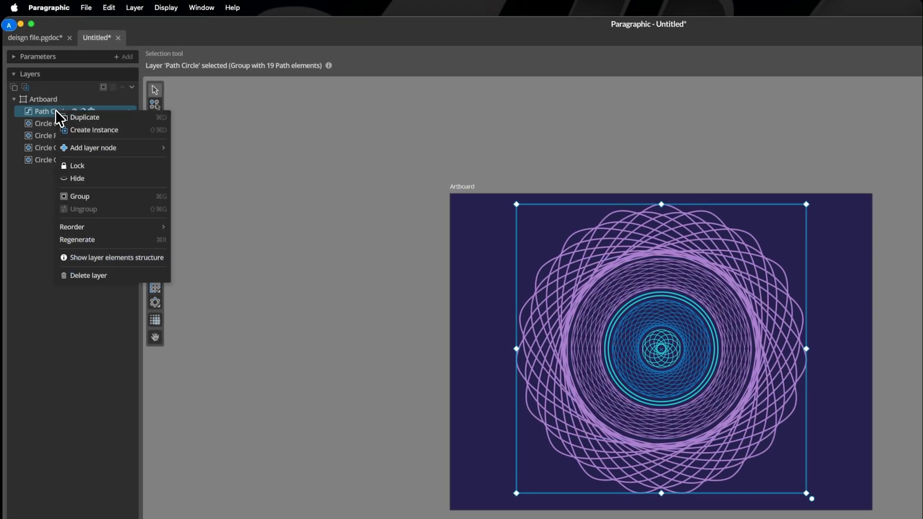
left_click(90, 118)
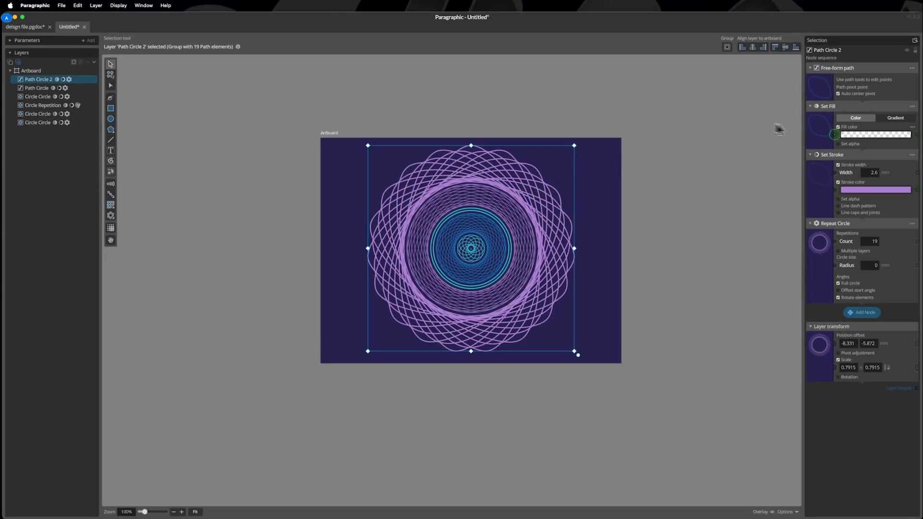
mouse_move(874, 274)
left_click_drag(864, 277, 859, 280)
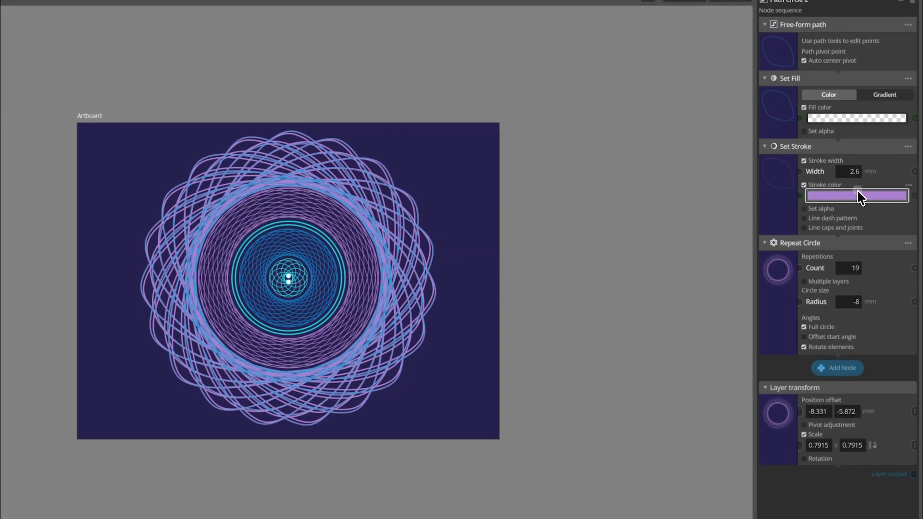
Step: Set the duplicate curve's stroke color to hex 00e4ff with its alpha lowered to about 54
left_click(836, 196)
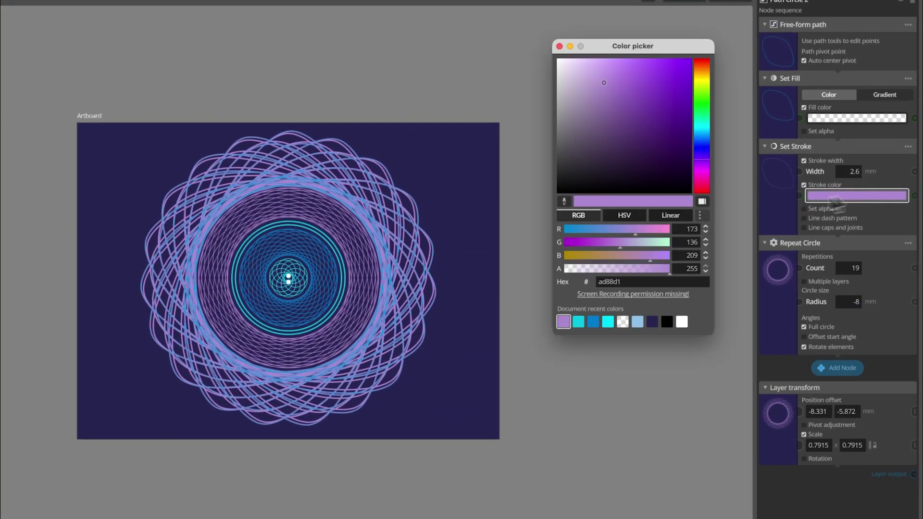
left_click(645, 283)
type("00e4ff")
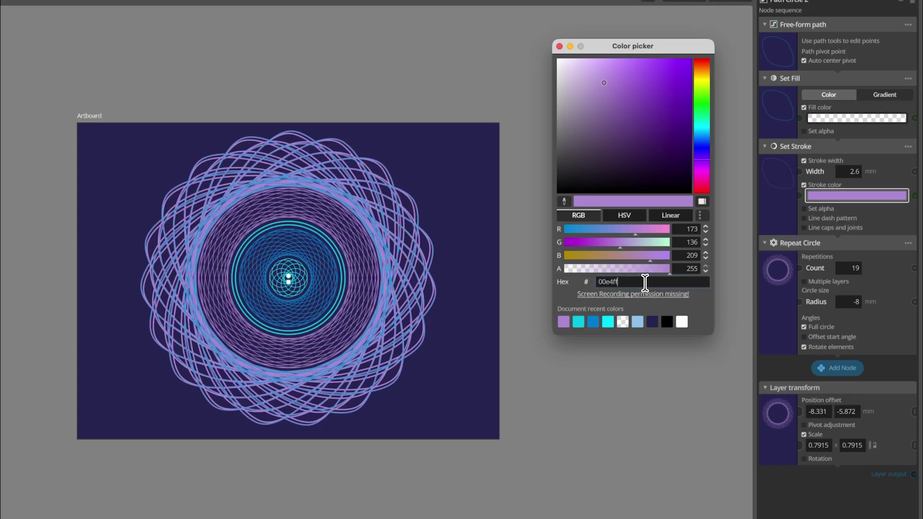
scroll(683, 271, "down", 6)
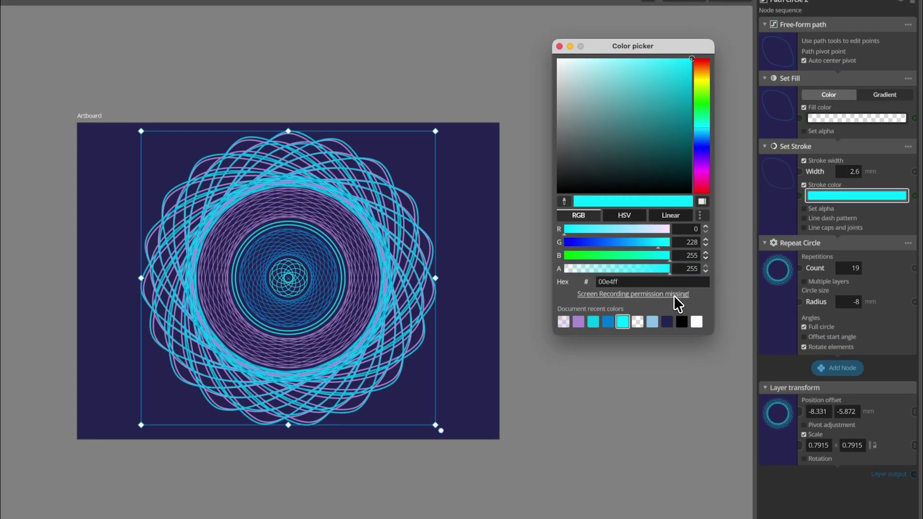
left_click_drag(670, 274, 586, 272)
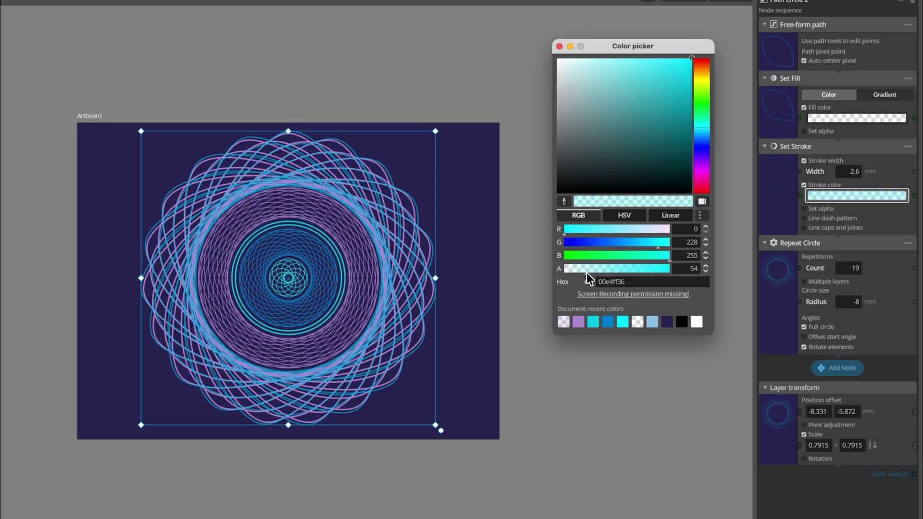
left_click(503, 228)
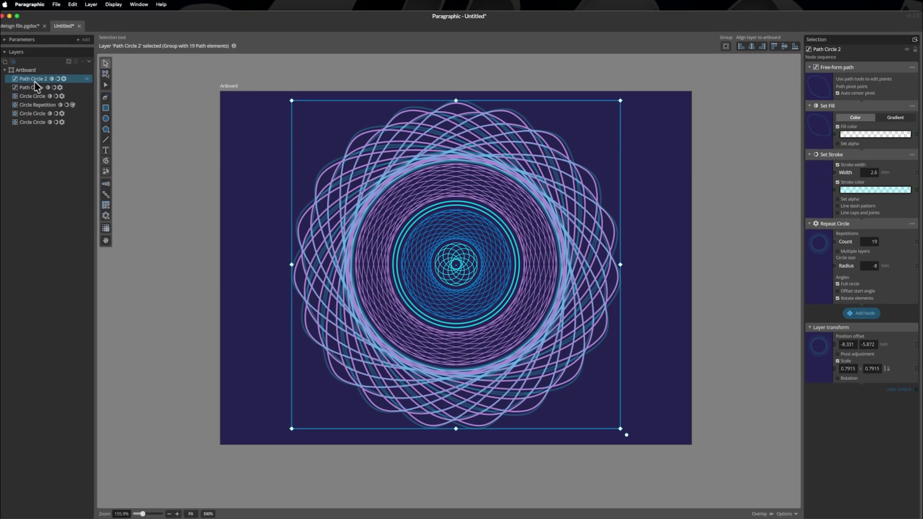
Step: Move the cyan Path Circle 2 layer below Path Circle and set its stroke width to 1.4 mm
left_click_drag(35, 80, 46, 98)
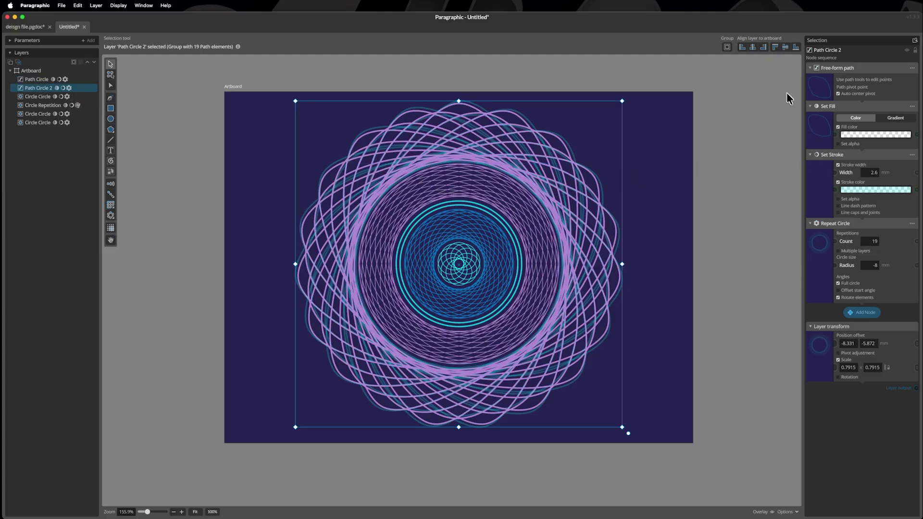
mouse_move(868, 175)
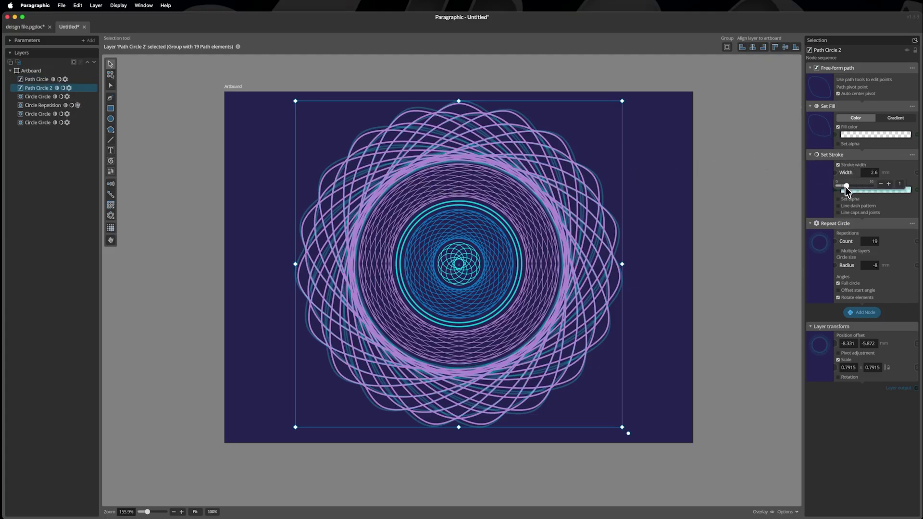
left_click_drag(845, 186, 843, 187)
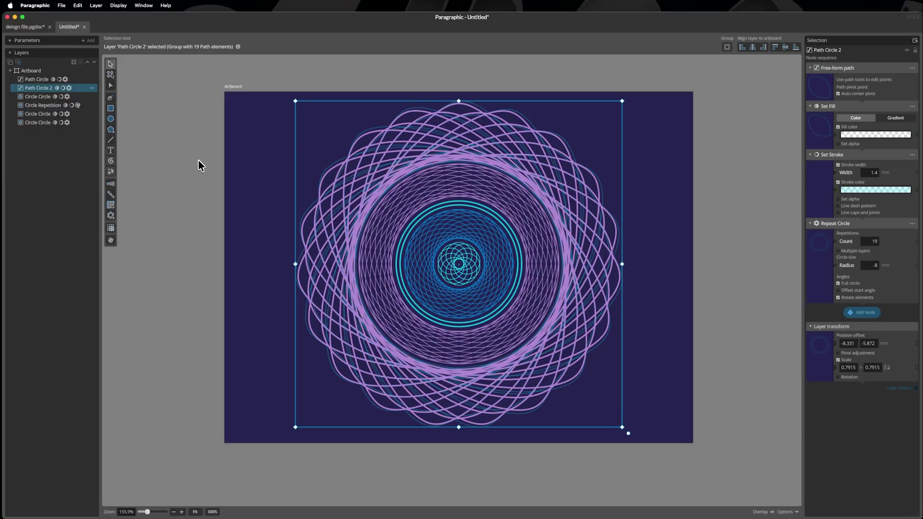
Step: Duplicate the Path Circle 2 layer, set the copy's repeat radius to 8 mm, and deselect it
right_click(44, 92)
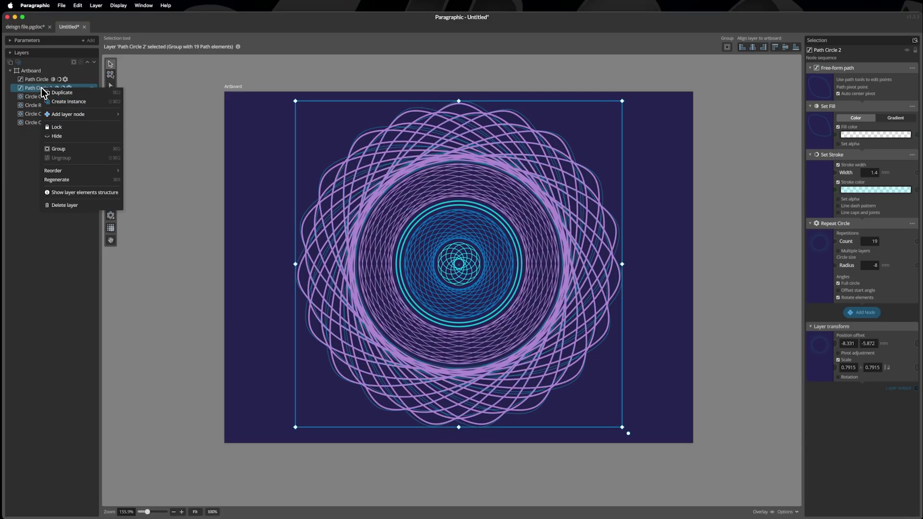
left_click(68, 93)
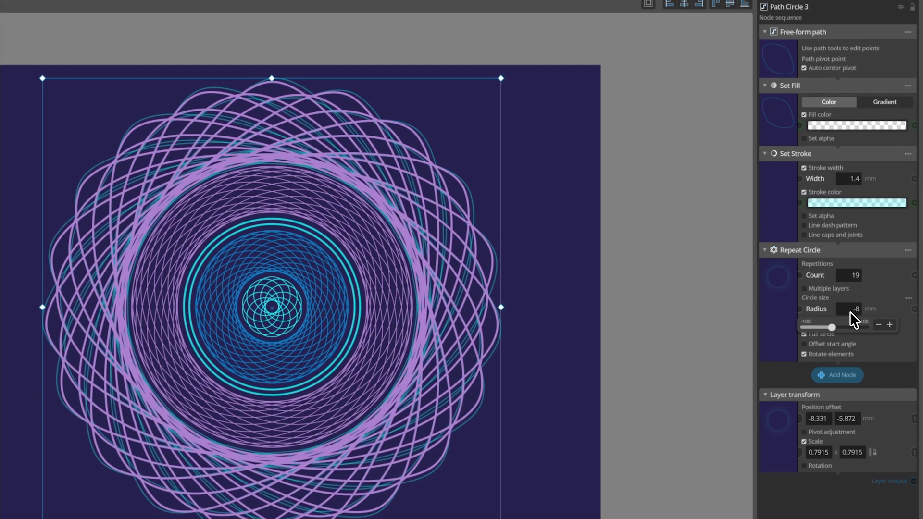
left_click(871, 267)
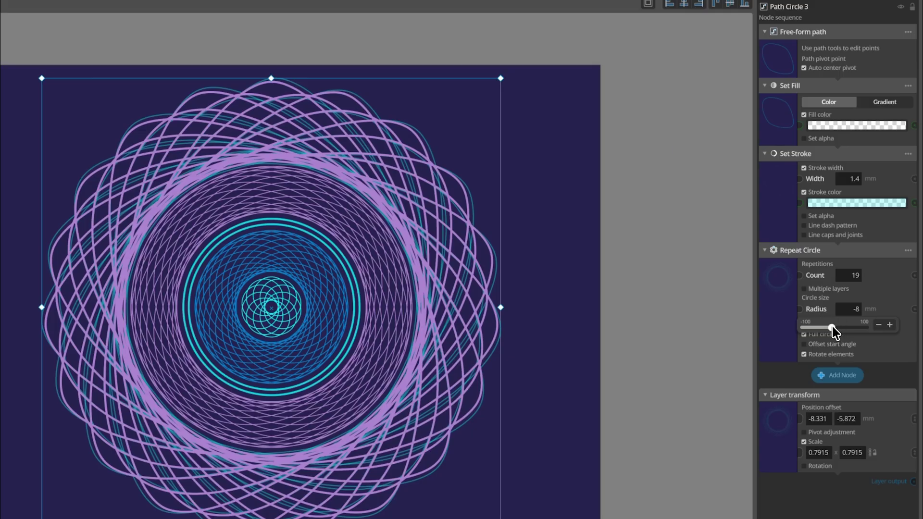
left_click_drag(832, 328, 837, 327)
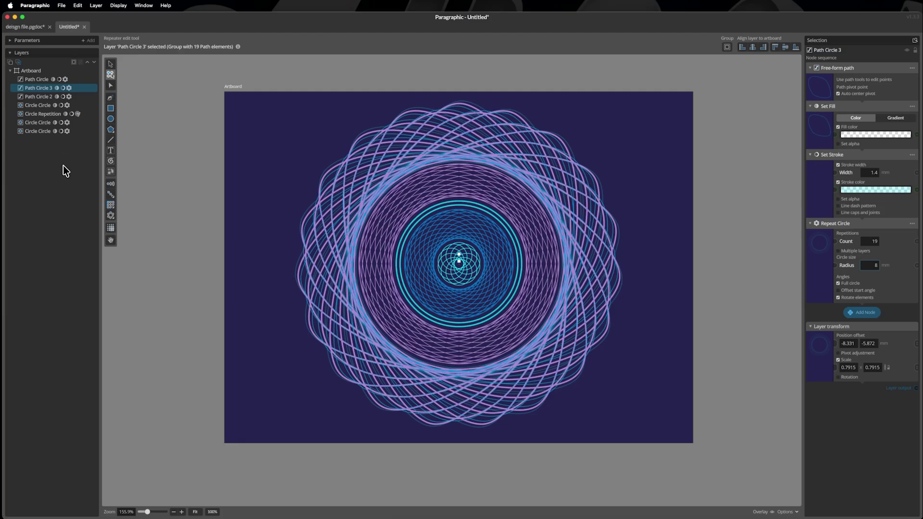
left_click(54, 168)
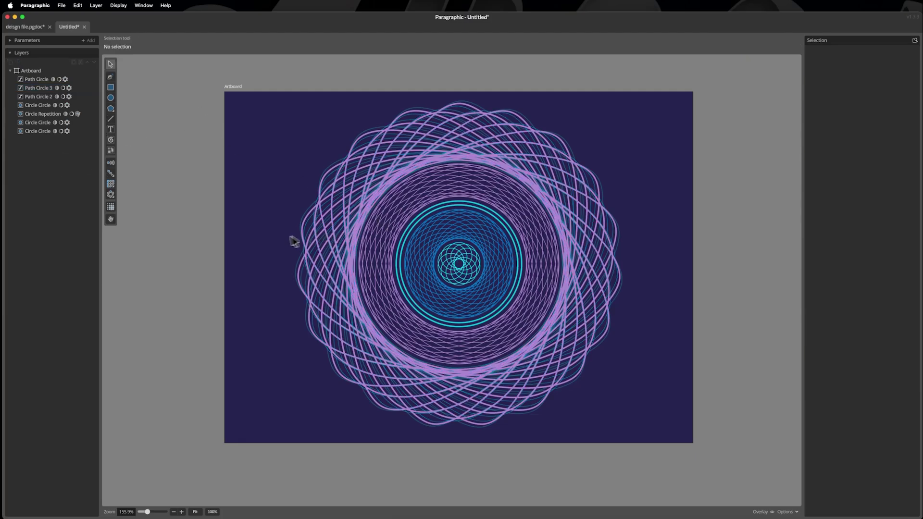
Step: Draw a circle of about 305 mm radius around the whole pattern and make its 00e4ff stroke fully opaque
left_click(111, 98)
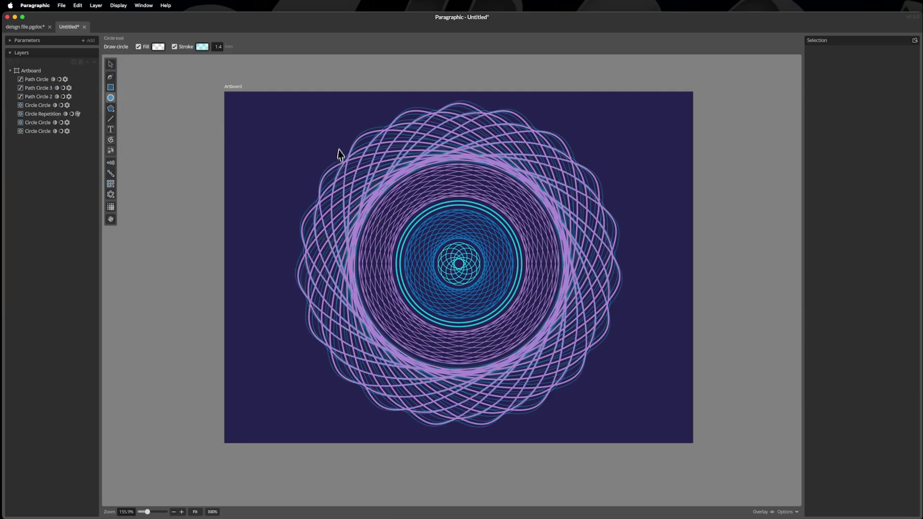
left_click_drag(458, 268, 609, 364)
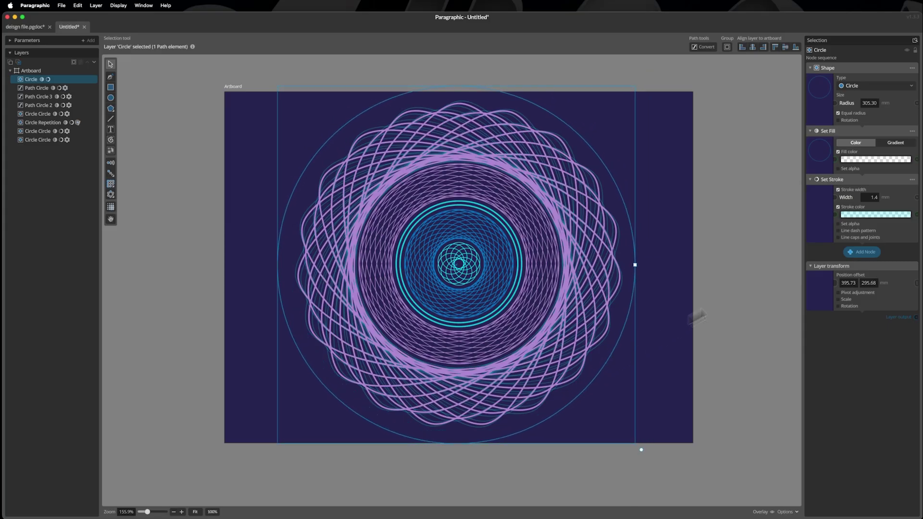
left_click(858, 214)
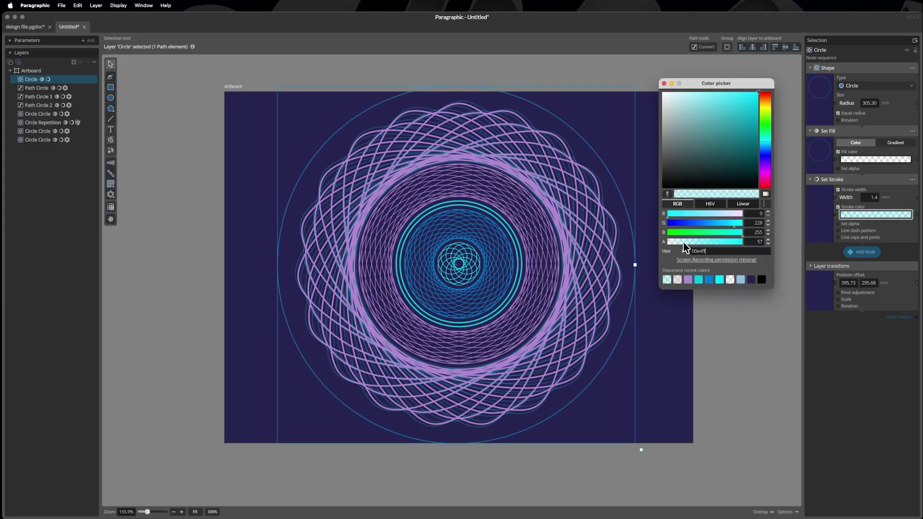
left_click_drag(686, 243, 760, 250)
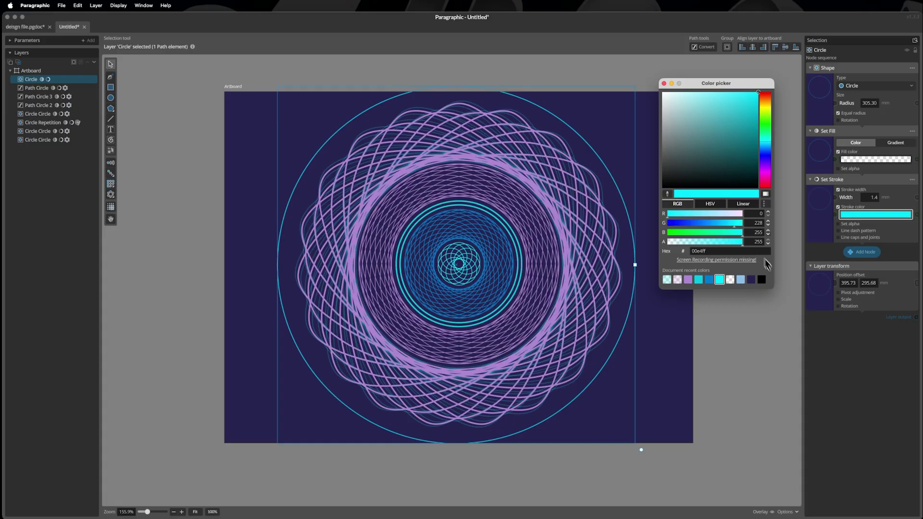
left_click(796, 262)
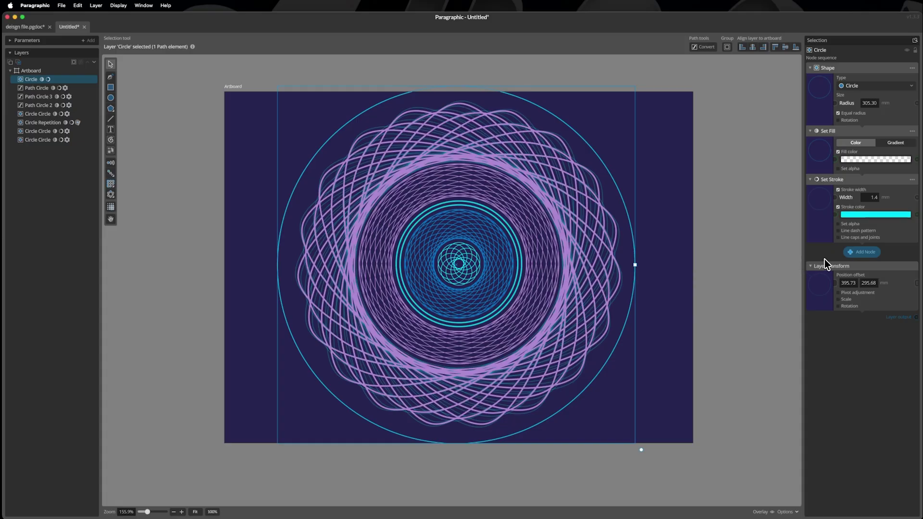
Step: Apply Repeat Circle to the new outer circle with 6 repetitions and a repeat radius of about 17 mm
left_click(111, 195)
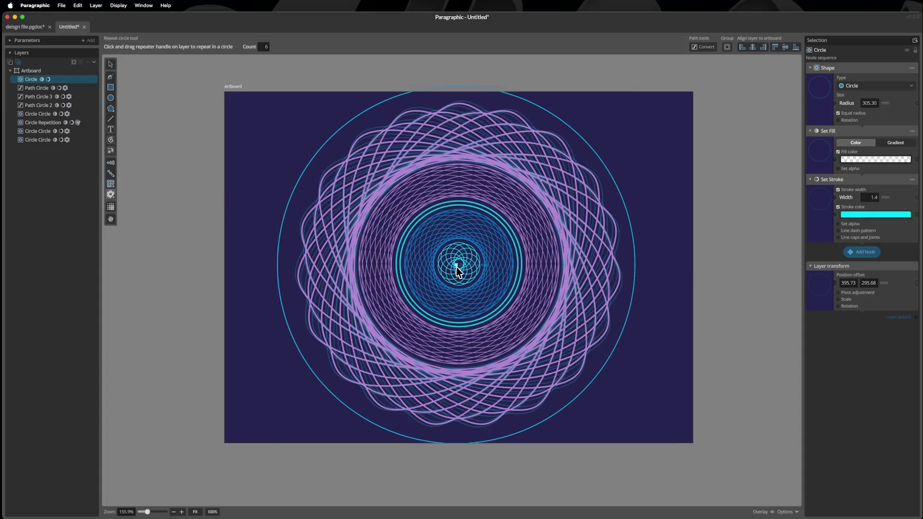
mouse_move(457, 269)
left_mouse_down()
mouse_move(443, 284)
mouse_move(451, 262)
mouse_move(452, 276)
left_mouse_up()
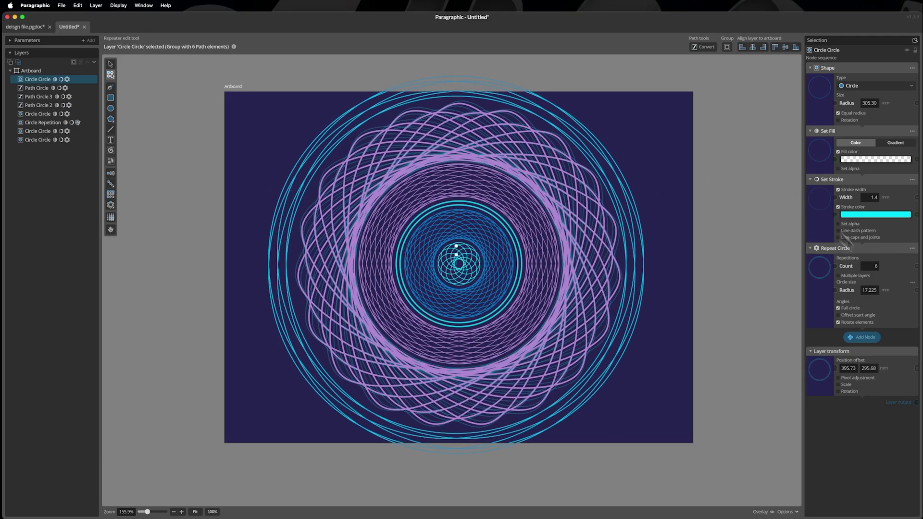
Step: Set the outer circle's repetitions to 10 and its stroke width to 2.6 mm, leaving it deselected
left_click(874, 267)
left_click_drag(865, 279, 892, 281)
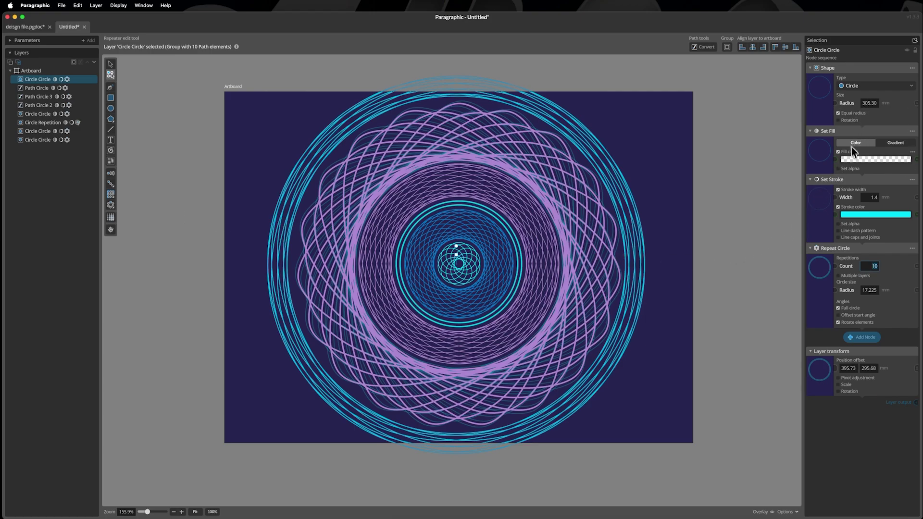
mouse_move(867, 200)
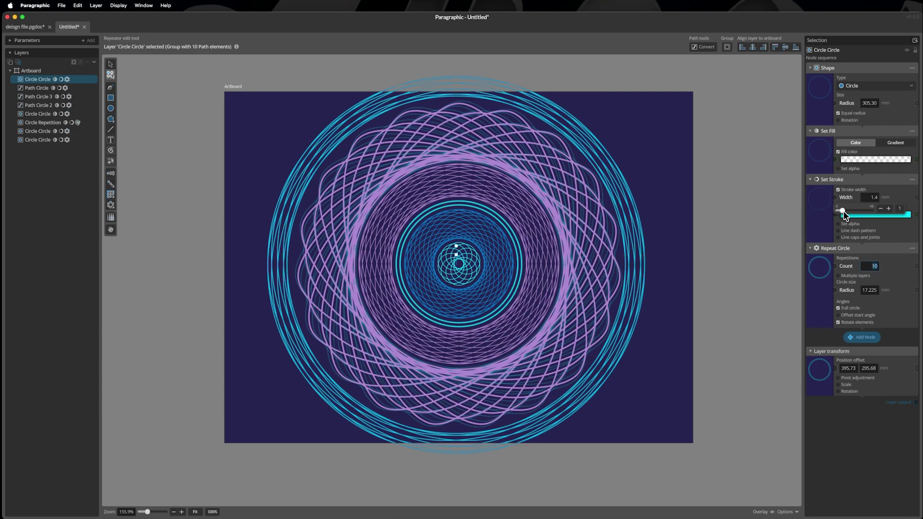
left_click_drag(845, 215, 849, 216)
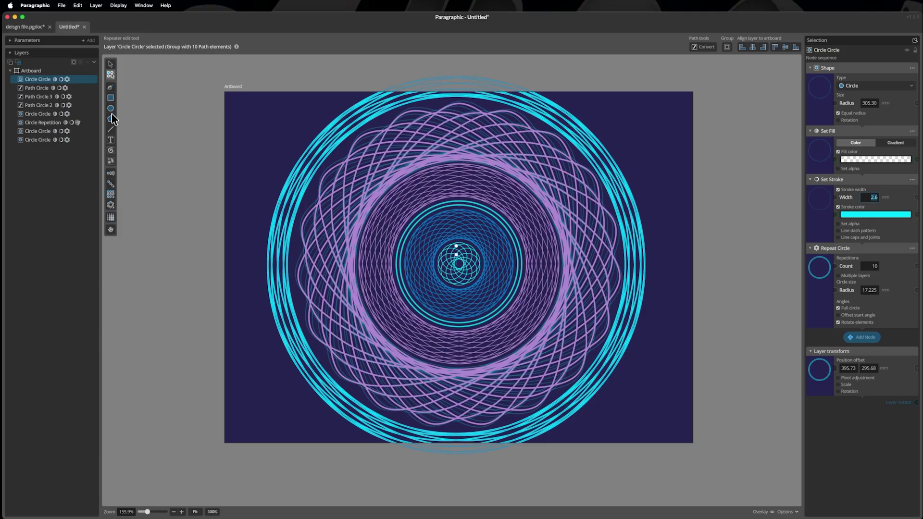
key("Escape")
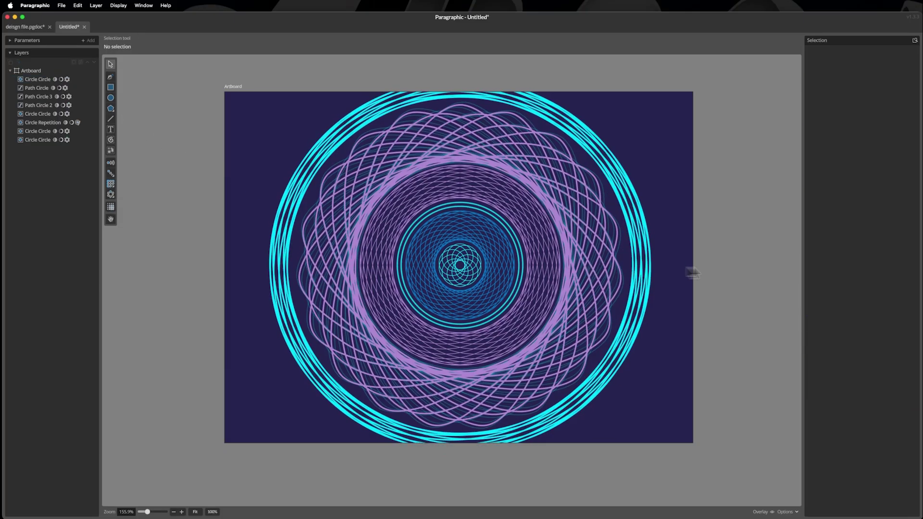
Step: Resize the artboard to 600 × 400 mm
left_click(231, 88)
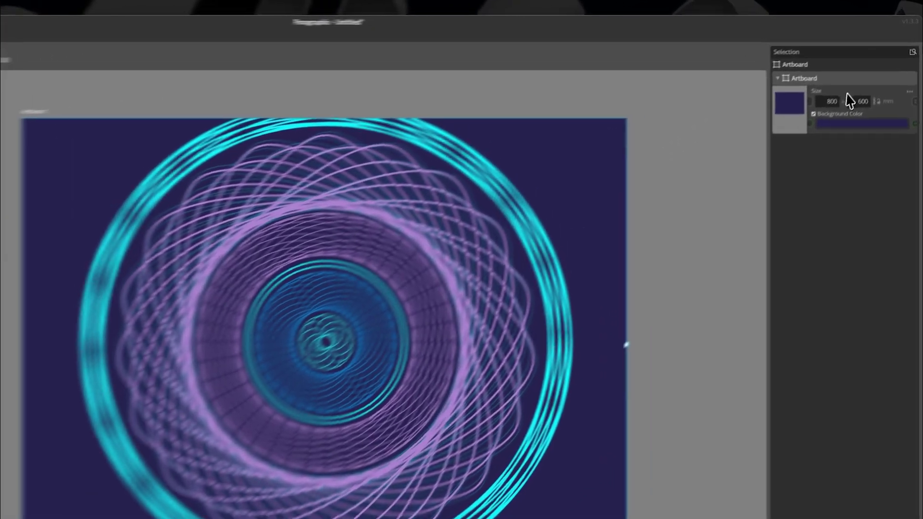
left_click(852, 80)
left_click_drag(842, 89, 836, 93)
left_click_drag(800, 131, 800, 131)
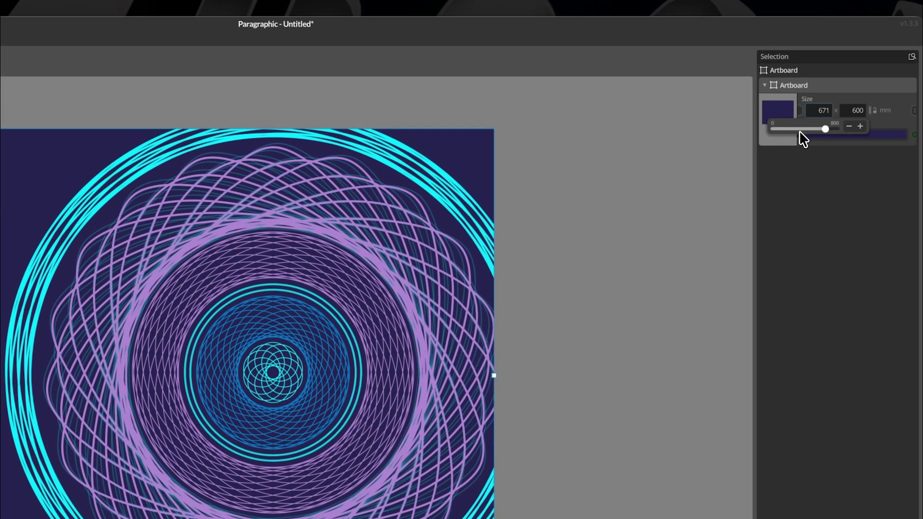
double_click(824, 112)
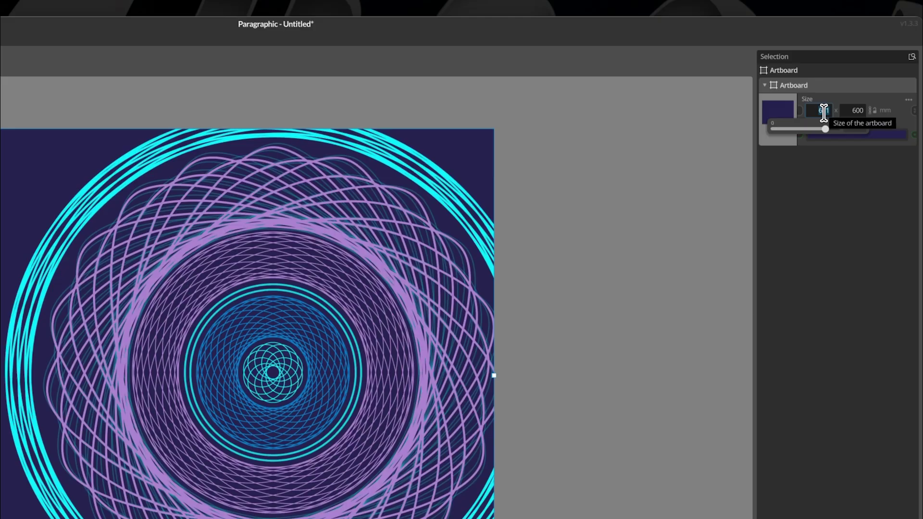
type("600")
left_click(859, 110)
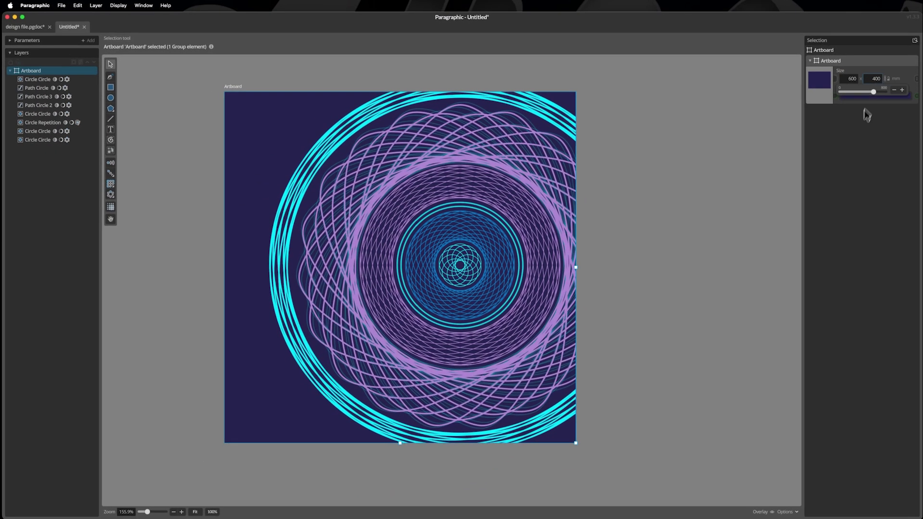
type("400")
key("Return")
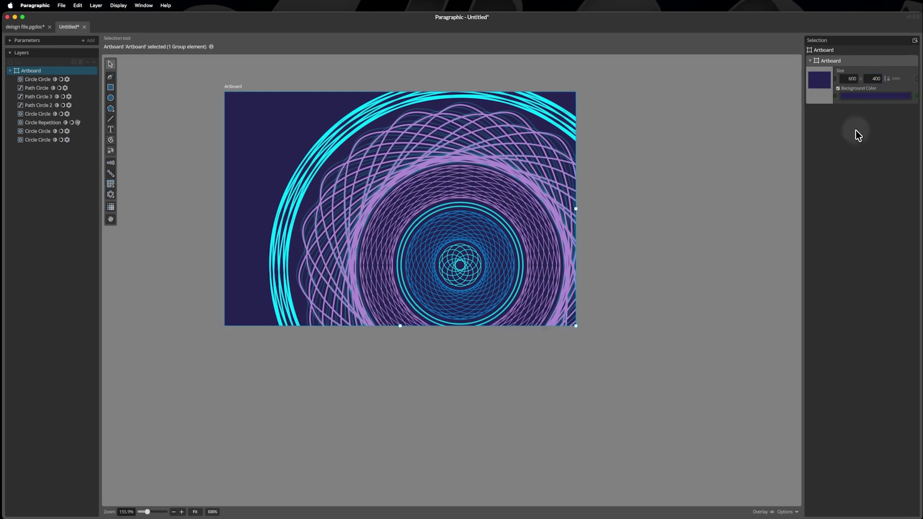
Step: Select all the pattern layers and move them together to the centre of the resized artboard
left_click_drag(297, 77, 665, 395)
left_click_drag(539, 294, 478, 234)
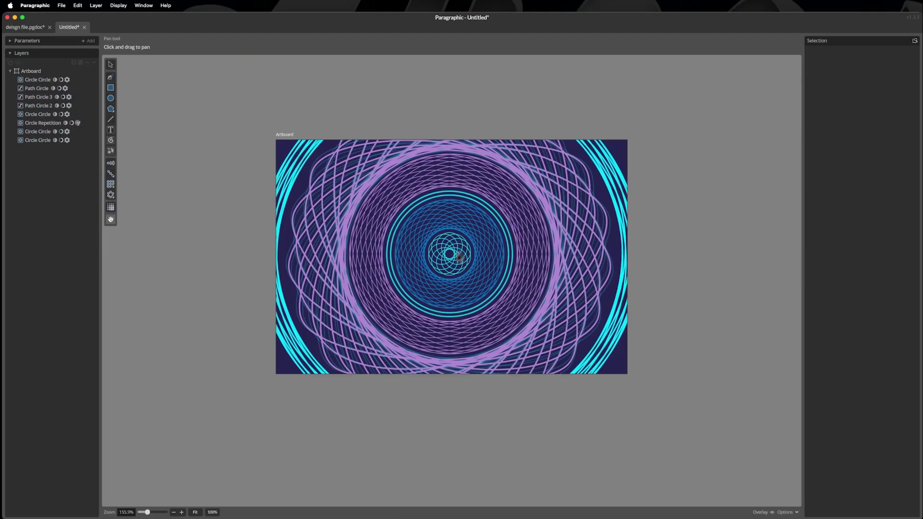
left_click_drag(455, 255, 431, 250)
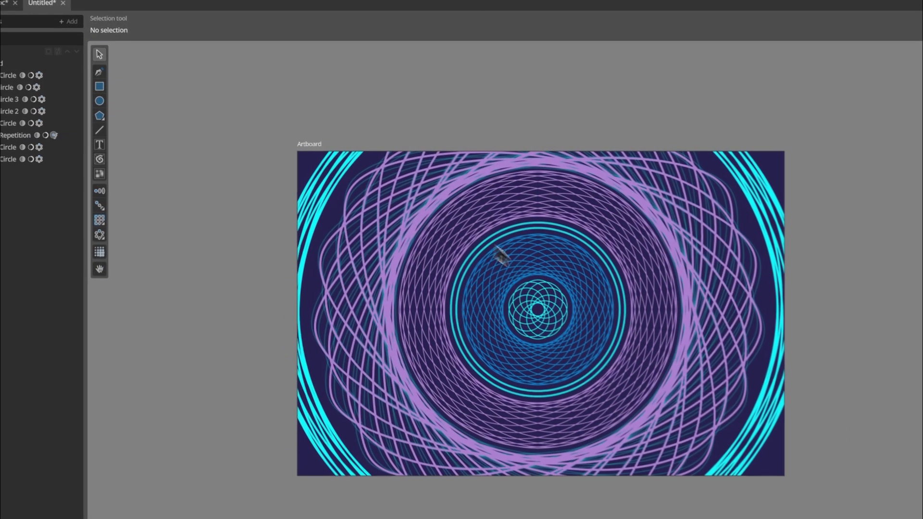
Step: Set the innermost cyan circle's stroke width to 2 mm and its shape radius to 32 mm
left_click(557, 313)
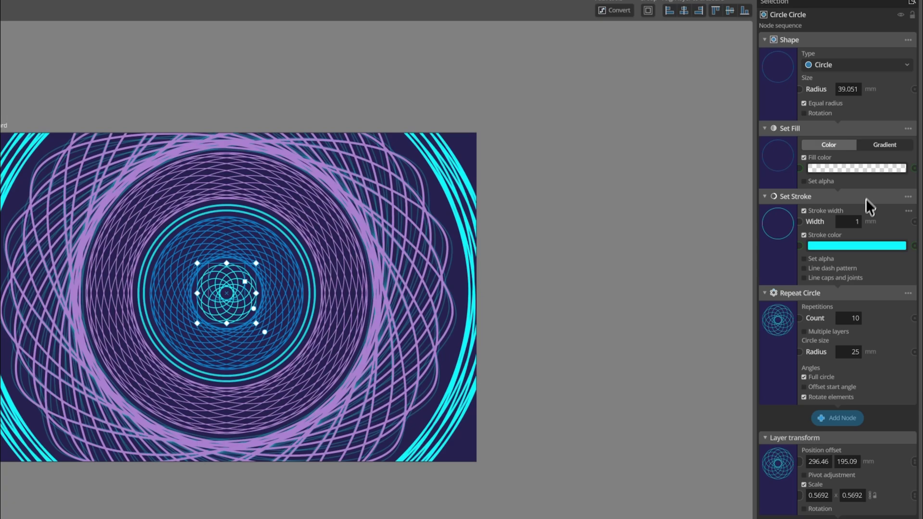
mouse_move(848, 224)
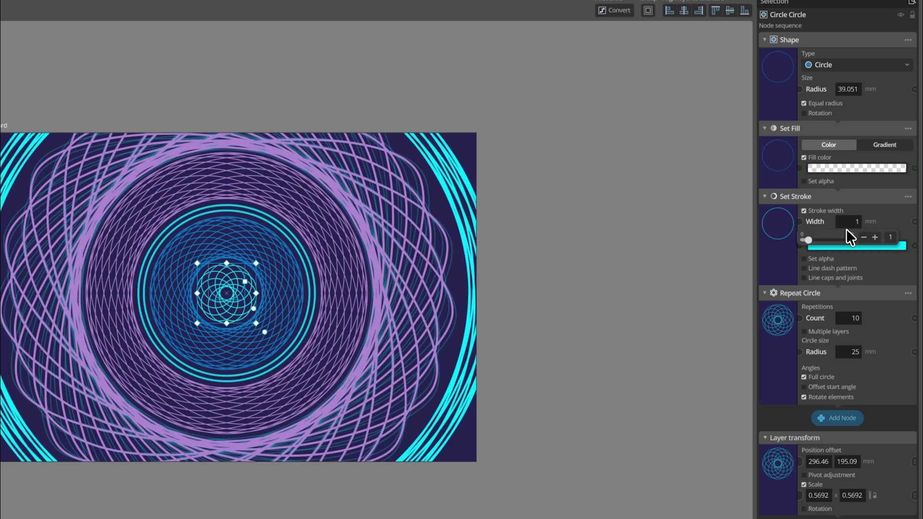
left_click_drag(815, 238, 812, 241)
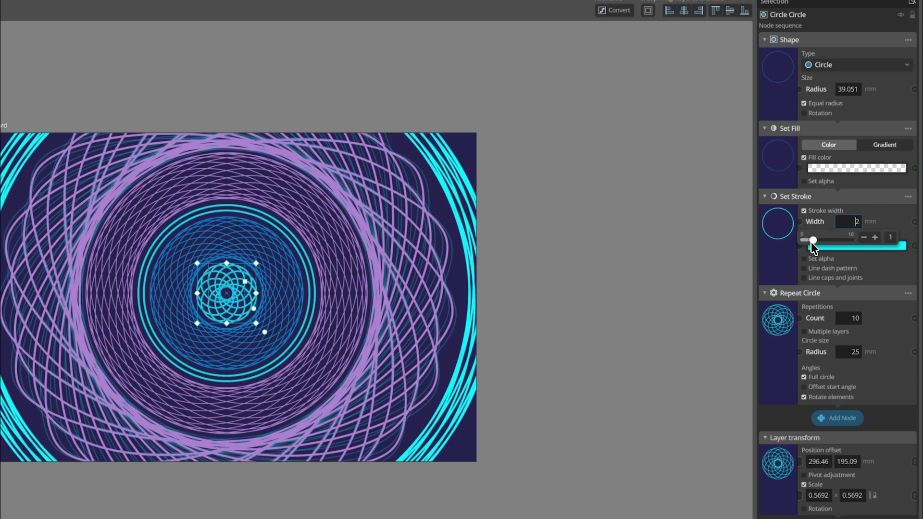
mouse_move(845, 89)
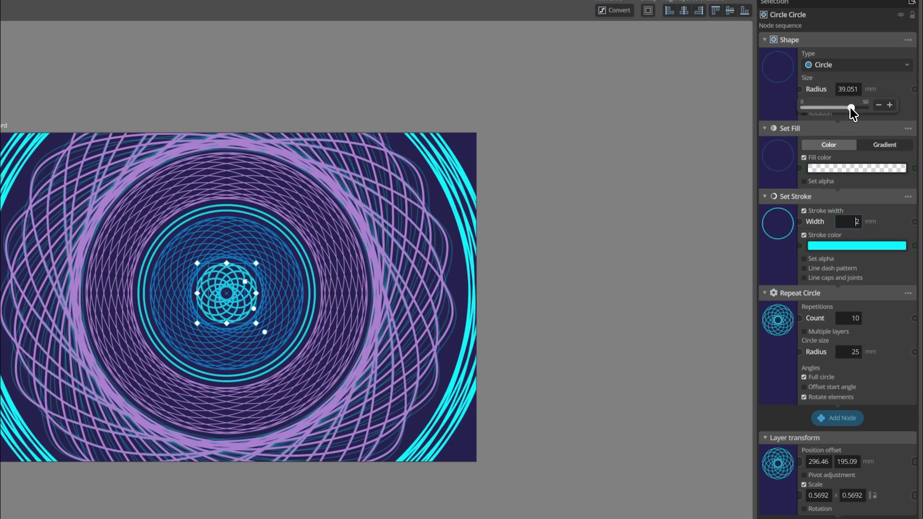
left_click_drag(850, 108, 844, 108)
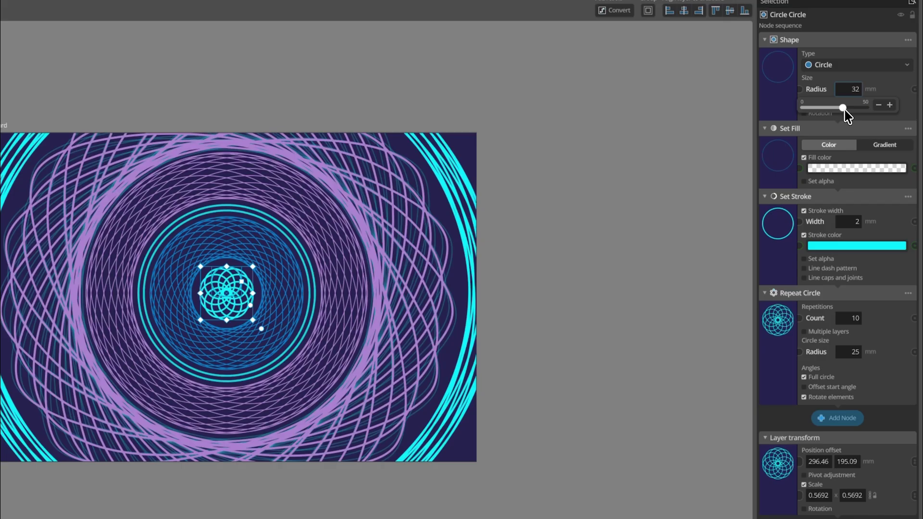
Step: Set the innermost circle's repetitions to 12 and its repeat radius to 30 mm
mouse_move(858, 327)
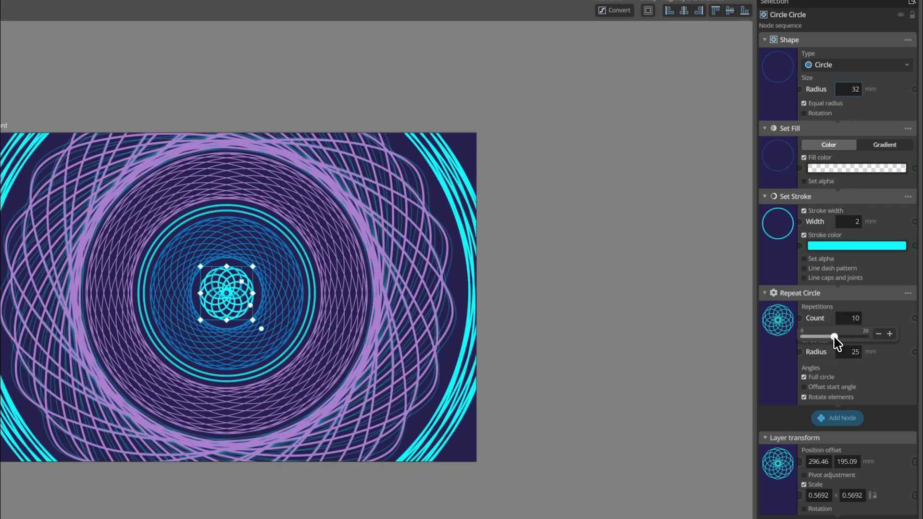
left_click_drag(834, 336, 841, 338)
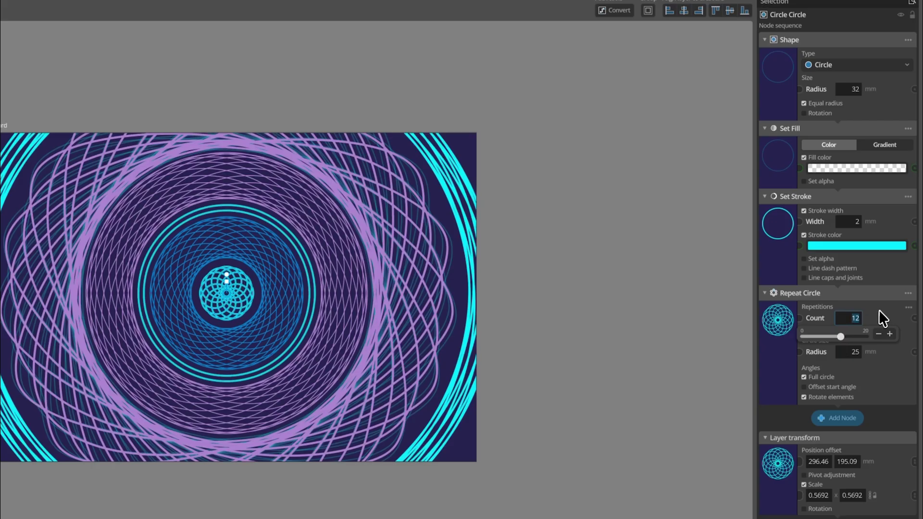
mouse_move(850, 354)
left_click_drag(818, 371, 822, 371)
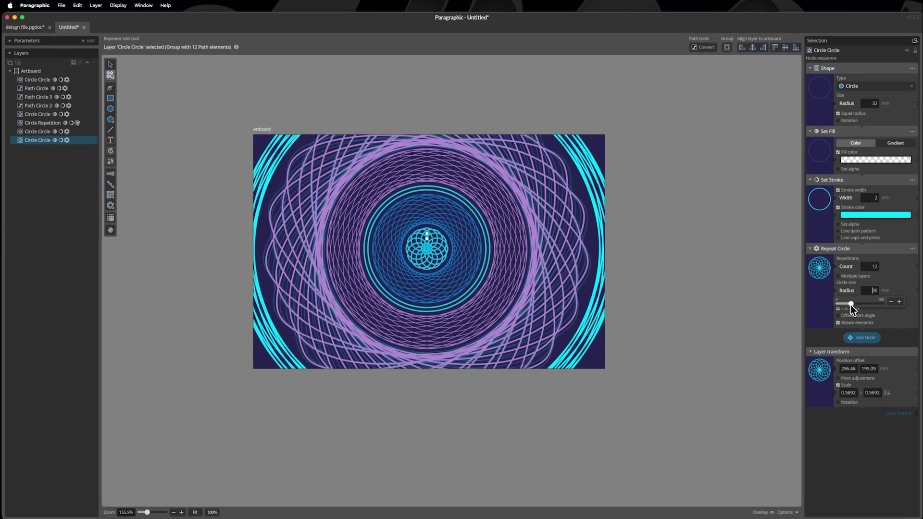
Step: Thicken the stroke of the blue repeated circle around the centre
left_click(460, 224)
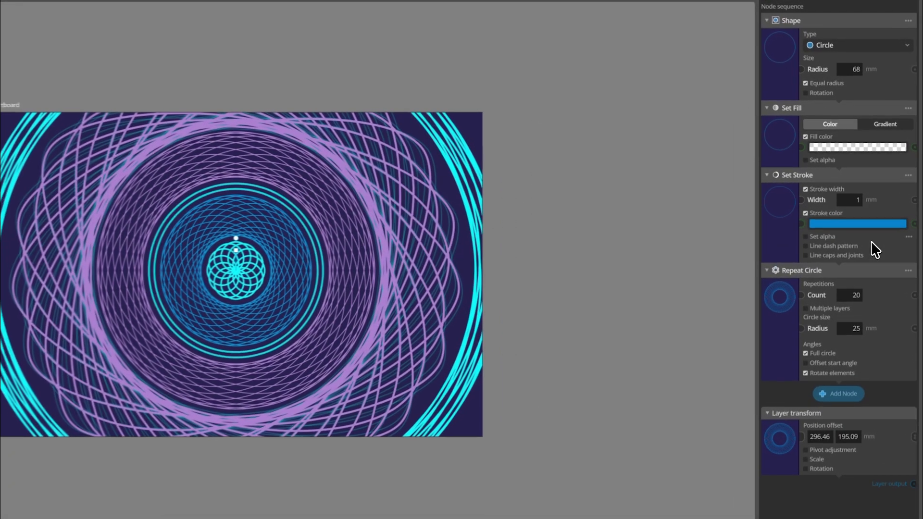
mouse_move(869, 198)
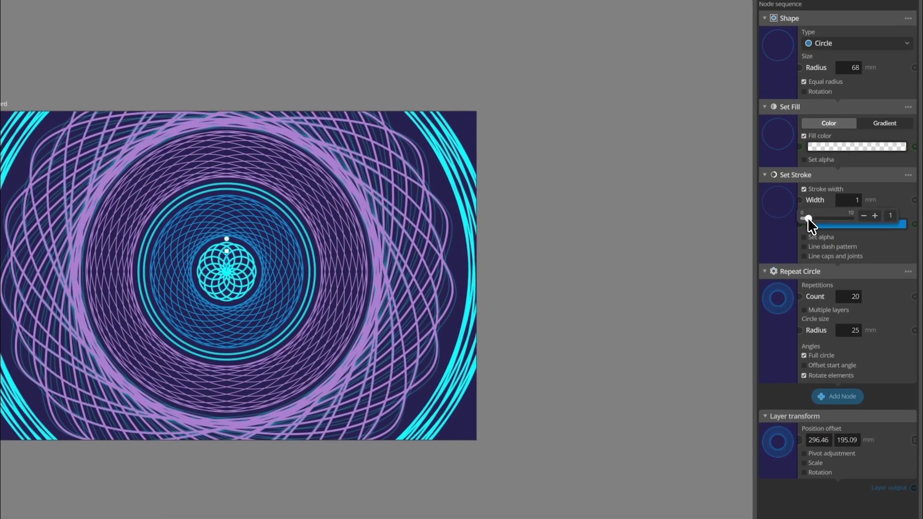
left_click_drag(807, 218, 812, 221)
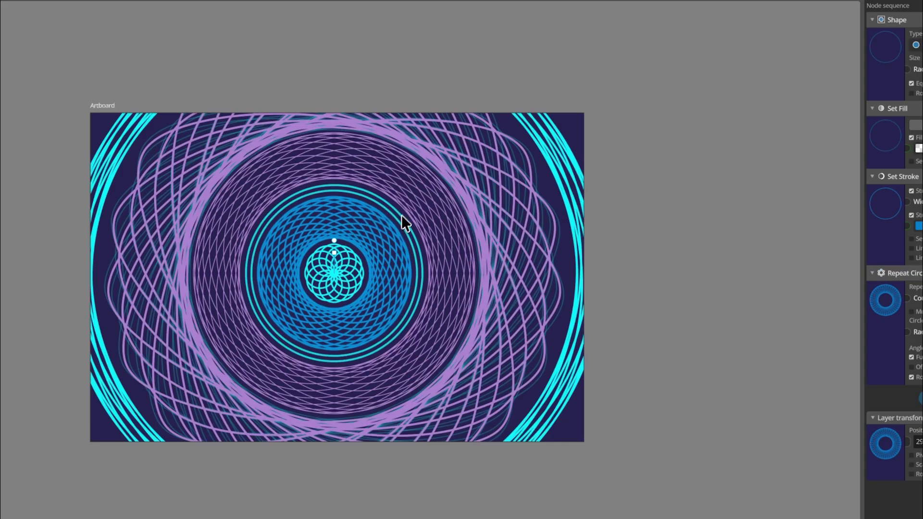
Step: Set the purple 143 mm repeated circle's stroke width to 2.4 mm and deselect it
left_click(416, 184)
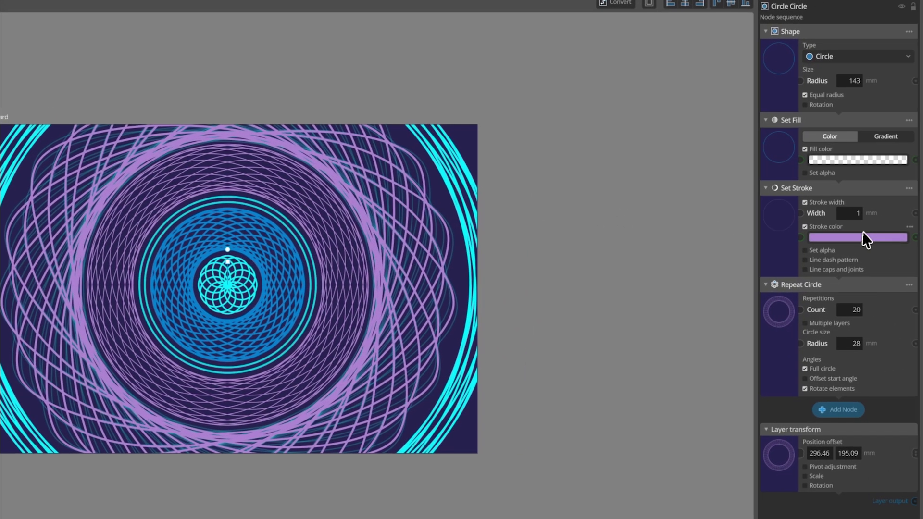
mouse_move(859, 215)
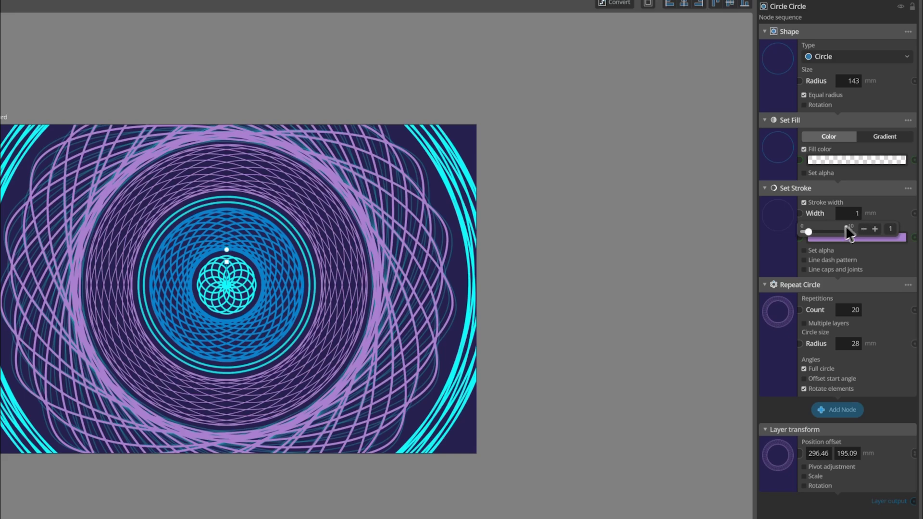
left_click_drag(811, 232, 812, 232)
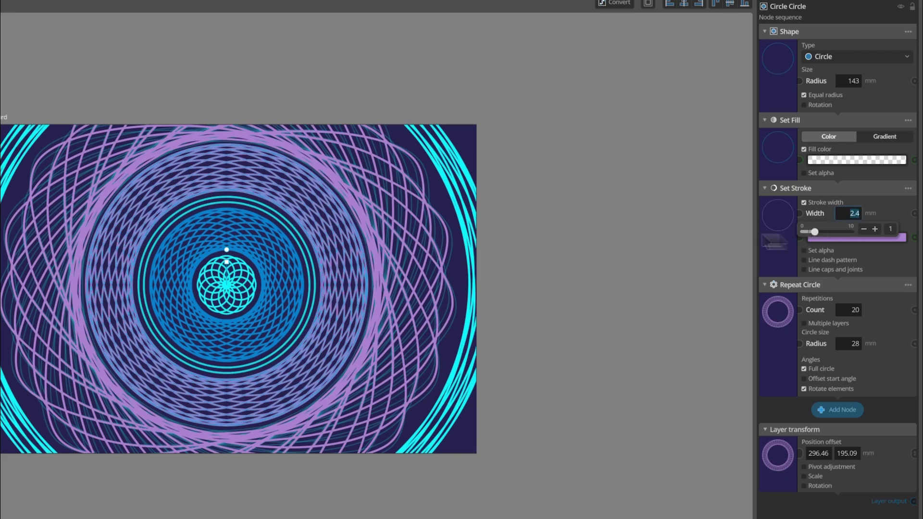
left_click(564, 232)
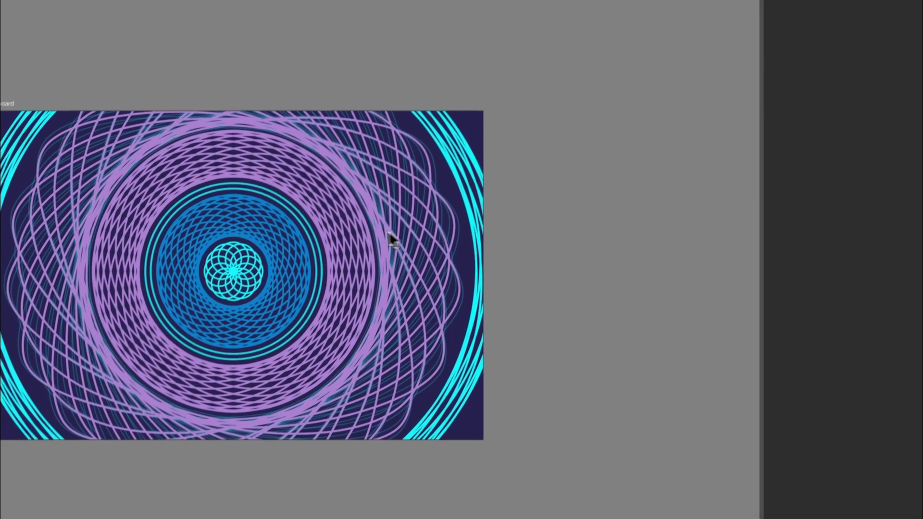
Step: Set the purple Path Circle layer's repetitions to 15
left_click(386, 224)
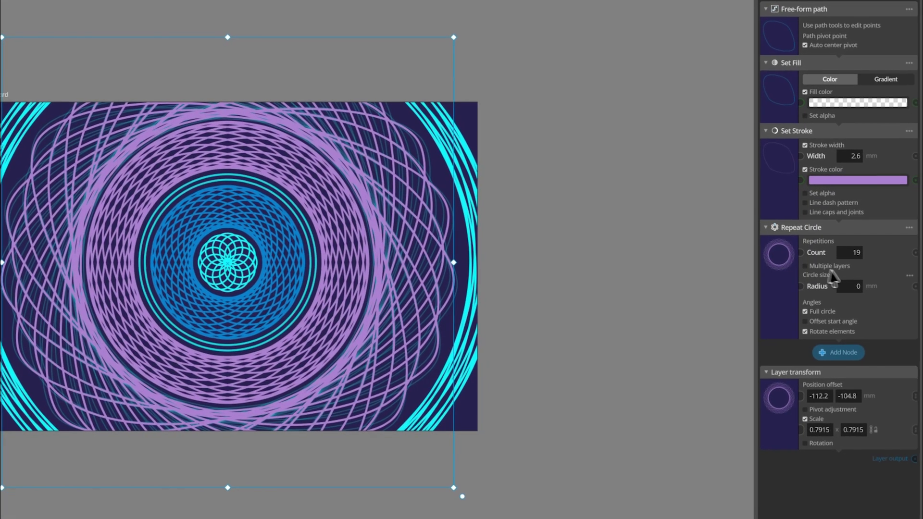
mouse_move(858, 257)
left_click_drag(861, 270, 850, 271)
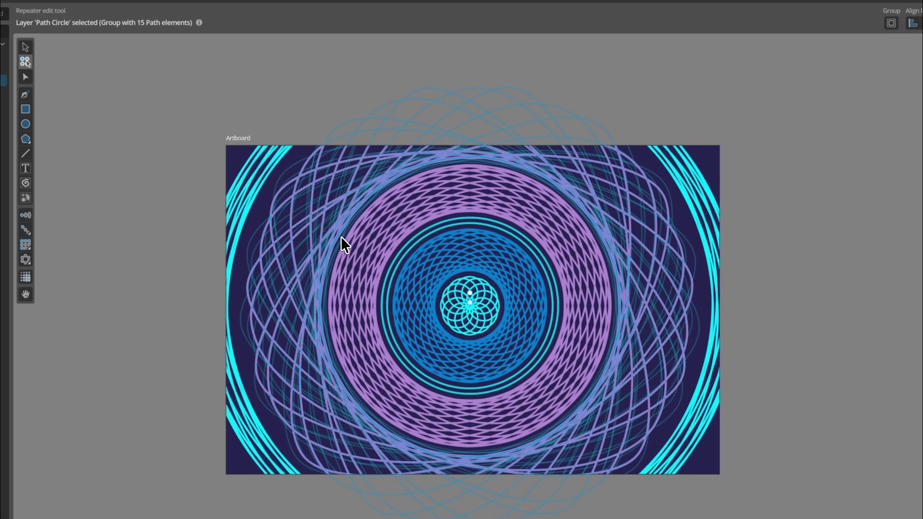
Step: Reshape the Path Circle layer's free-form curve by moving its anchor points
left_click(341, 238)
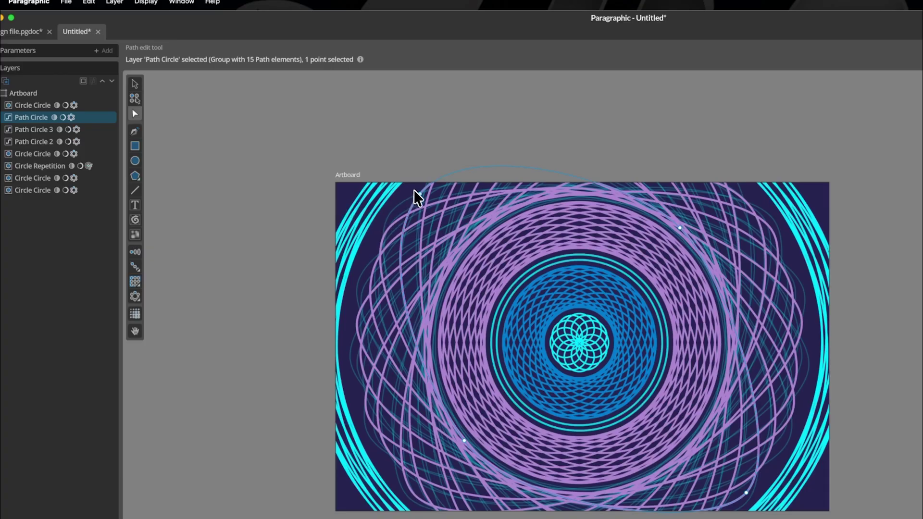
left_click_drag(420, 195, 597, 387)
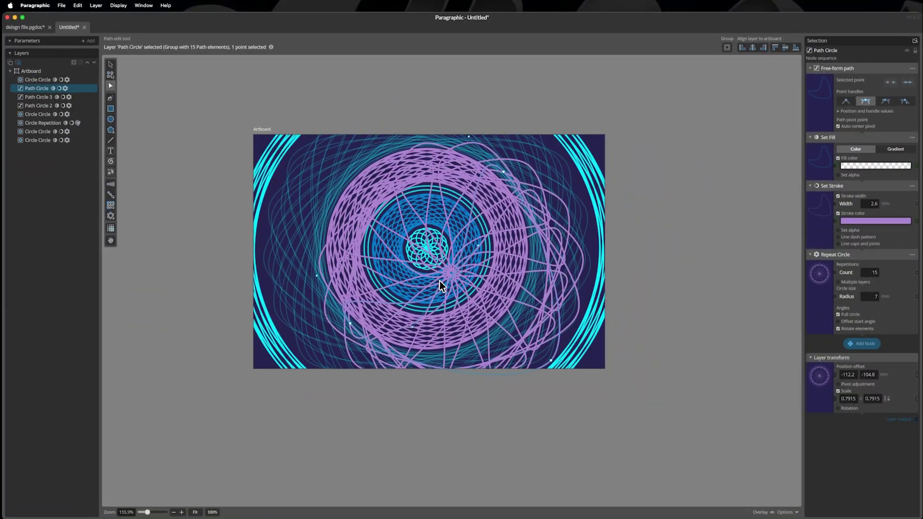
left_click_drag(440, 282, 485, 332)
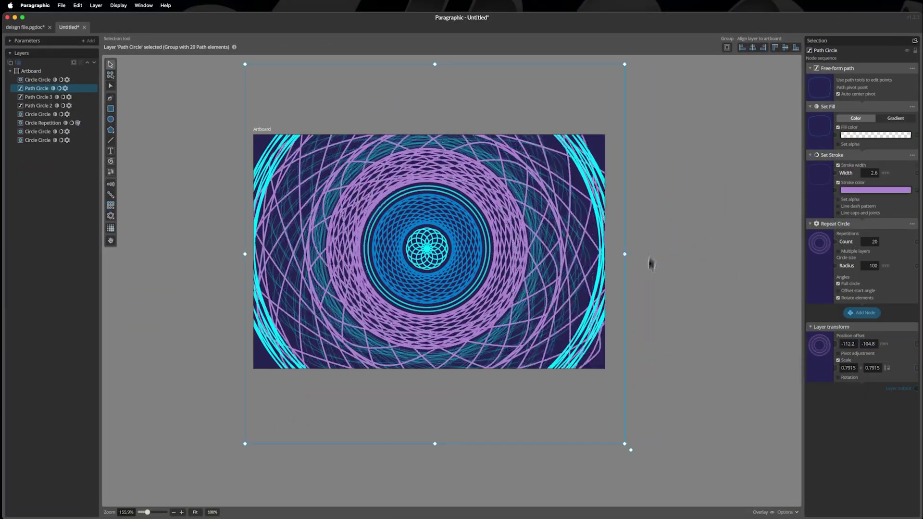
Step: Enlarge the Path Circle layer to a scale of about 1.13, recentre it over the pattern and deselect it
left_click_drag(624, 444, 719, 511)
left_click_drag(612, 302, 556, 252)
left_click_drag(668, 488, 730, 511)
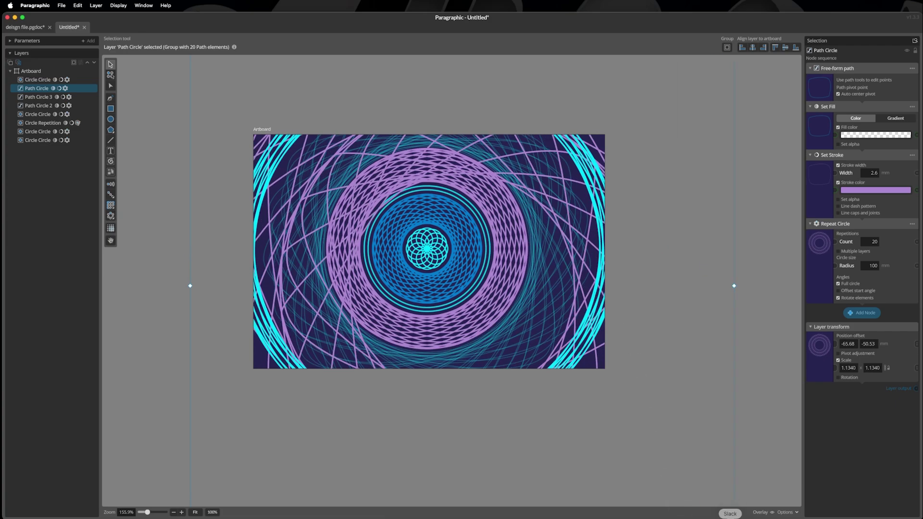
left_click_drag(572, 235, 537, 200)
left_click(743, 125)
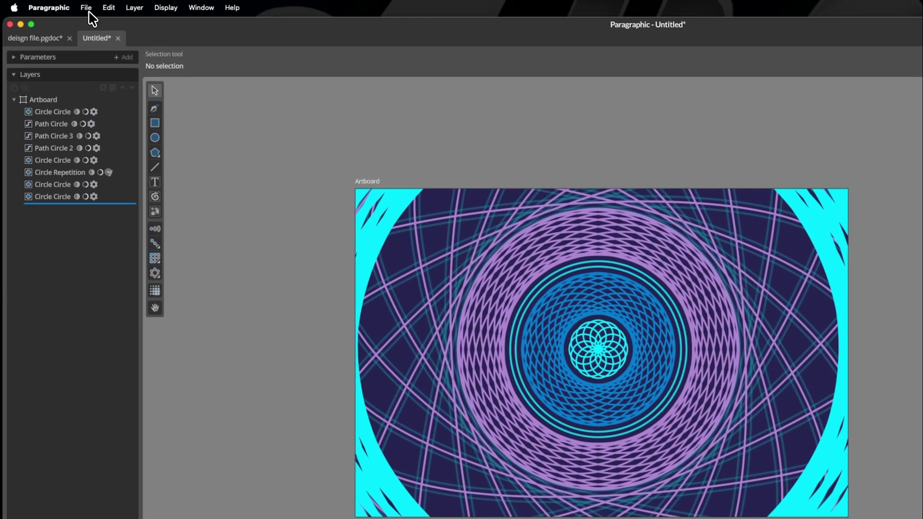
left_click(61, 5)
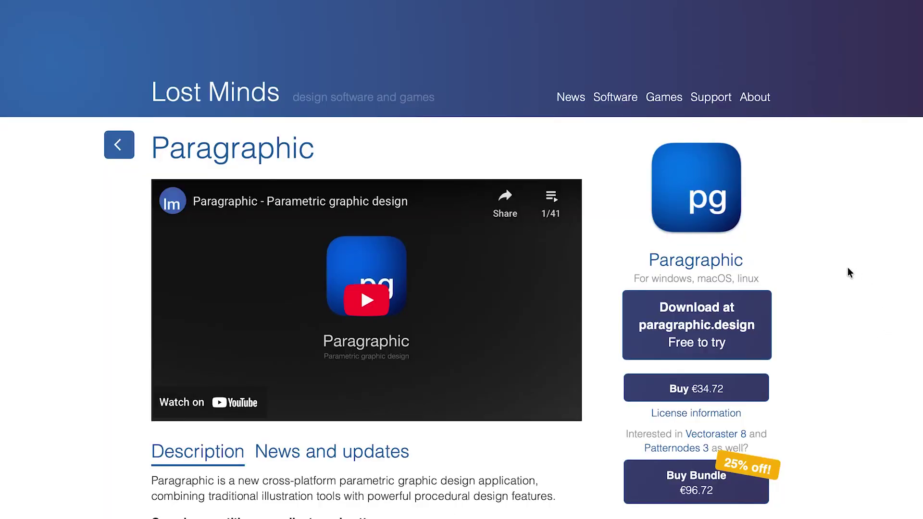
Step: Look over the Paragraphic product page and the playlists on the Lost Minds Software YouTube channel in the browser
scroll(848, 273, "down", 5)
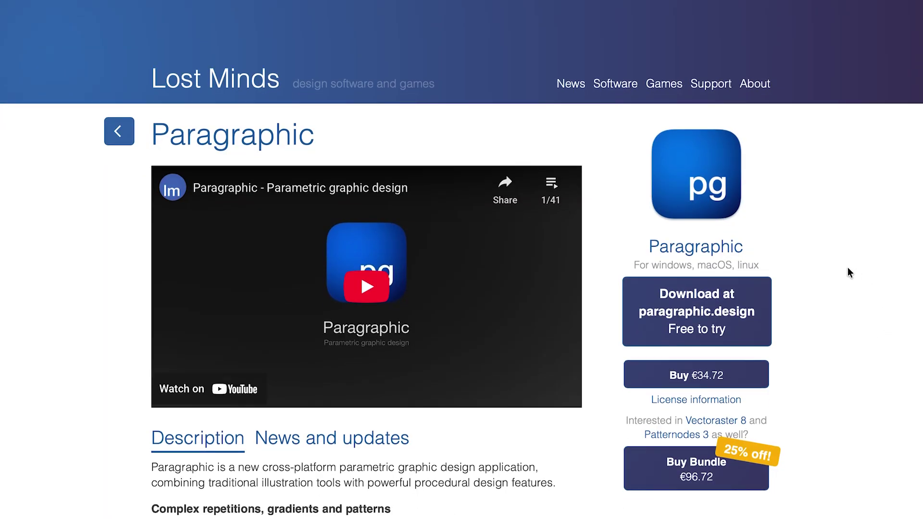
scroll(847, 272, "down", 5)
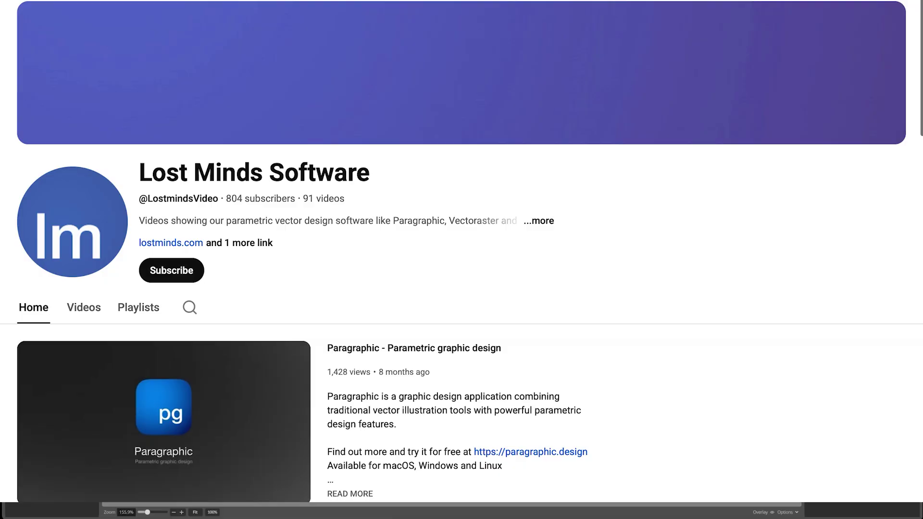
scroll(461, 259, "down", 5)
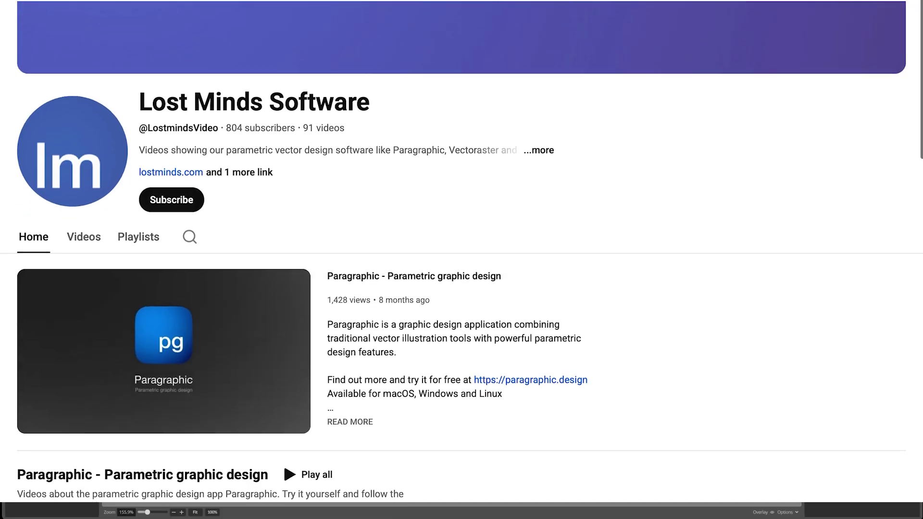
scroll(462, 260, "down", 5)
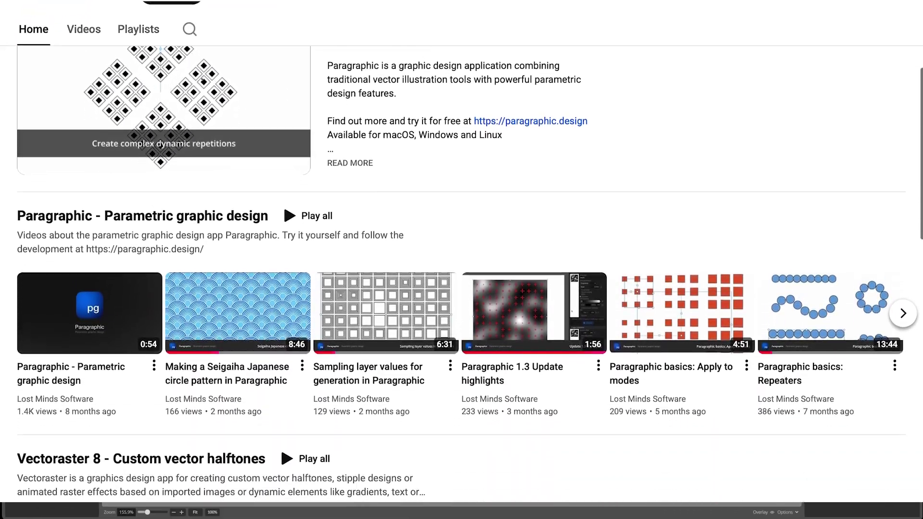
scroll(462, 259, "down", 4)
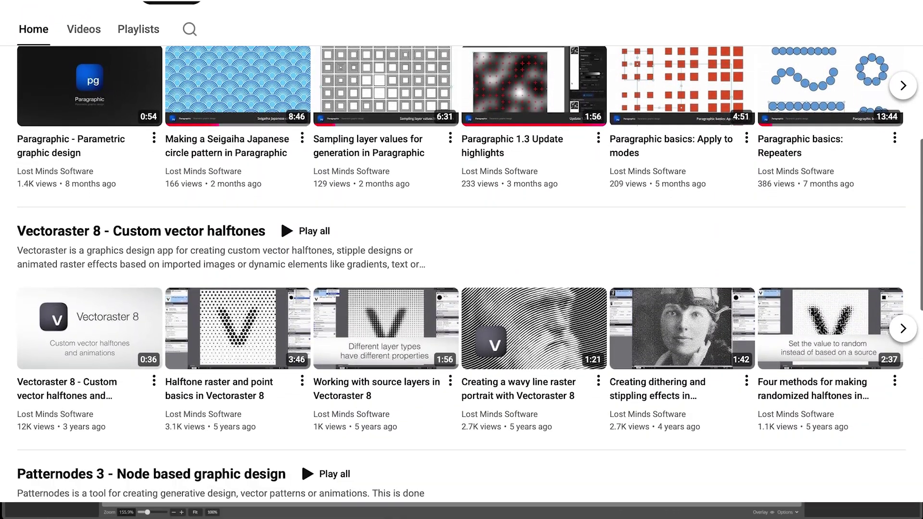